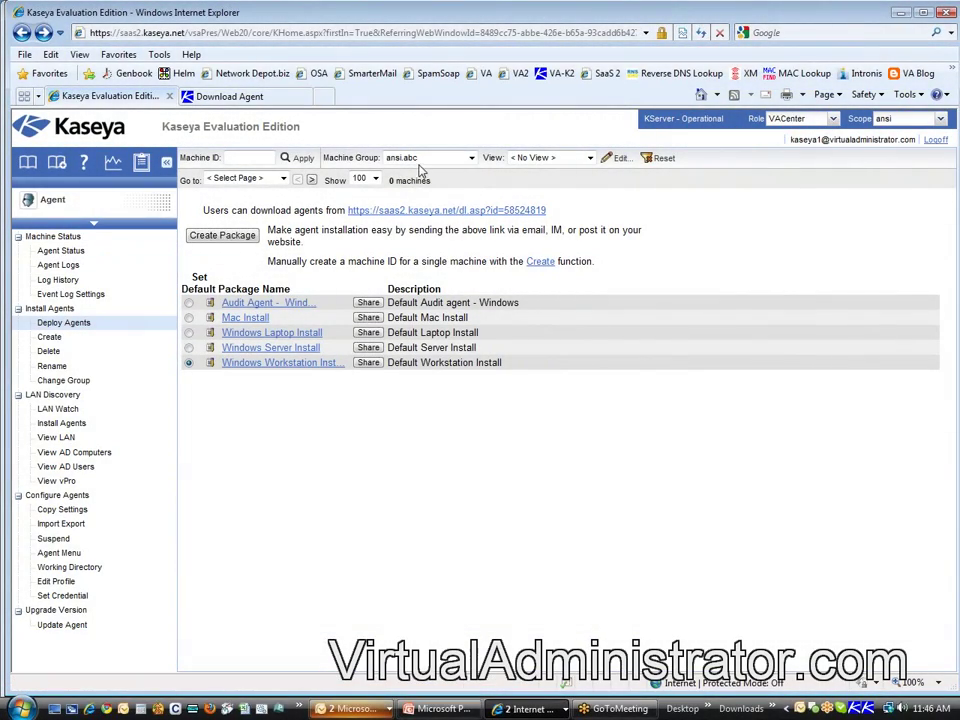
# - Set Machine Group to All Groups and show the Agent Status list of 6 machines
pyautogui.click(430, 157)
pyautogui.click(410, 167)
pyautogui.click(60, 251)
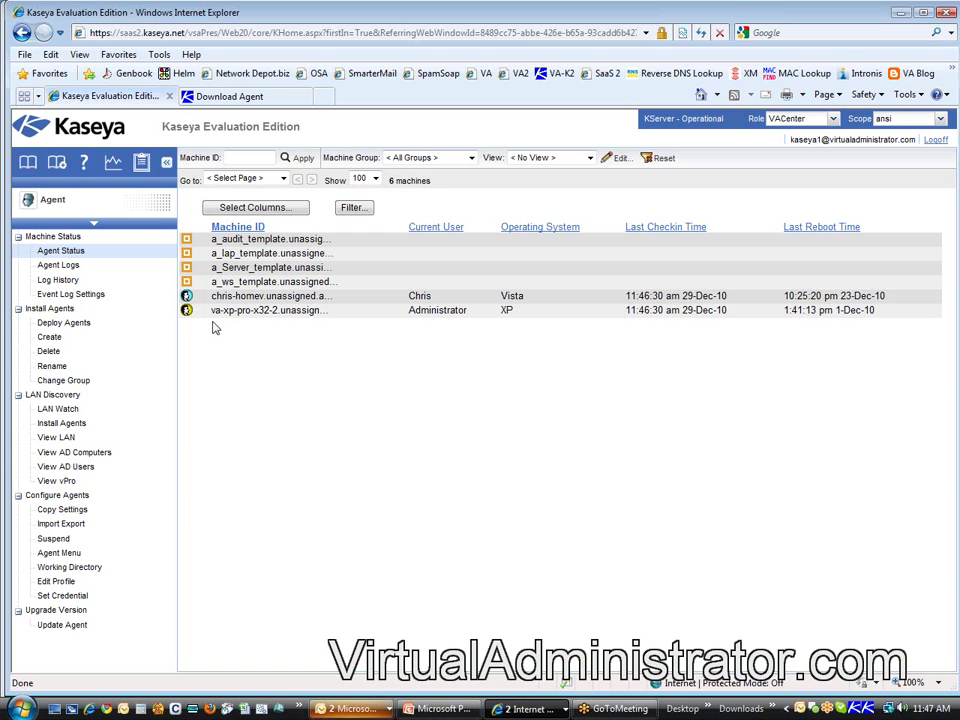
# - Open the Agent Status help topic and scroll to the check-in status icon legend
pyautogui.click(84, 161)
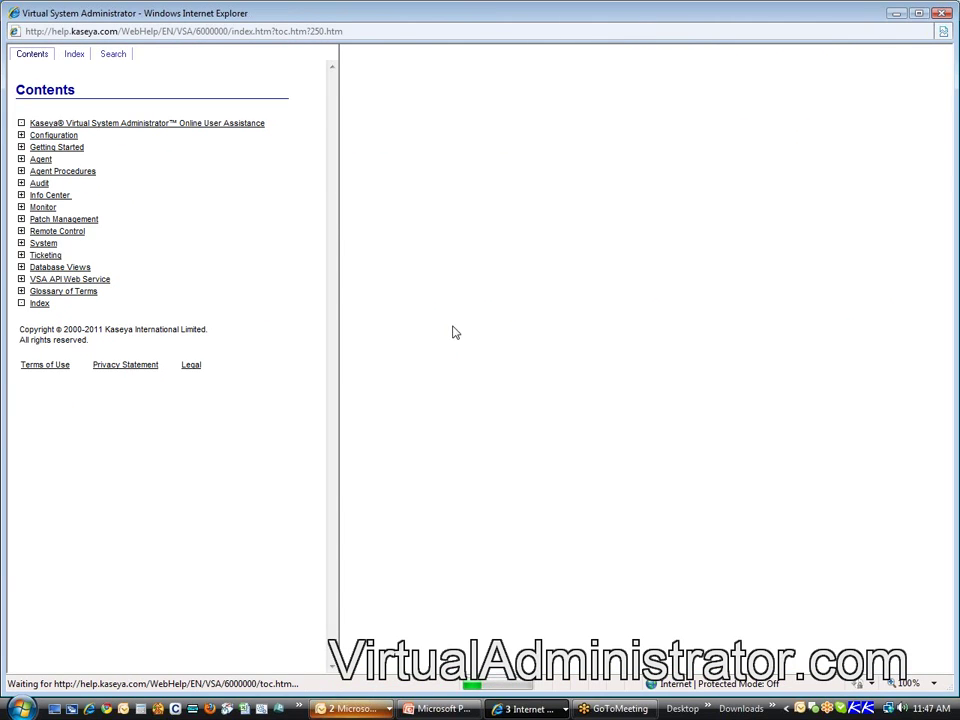
pyautogui.tripleClick(414, 100)
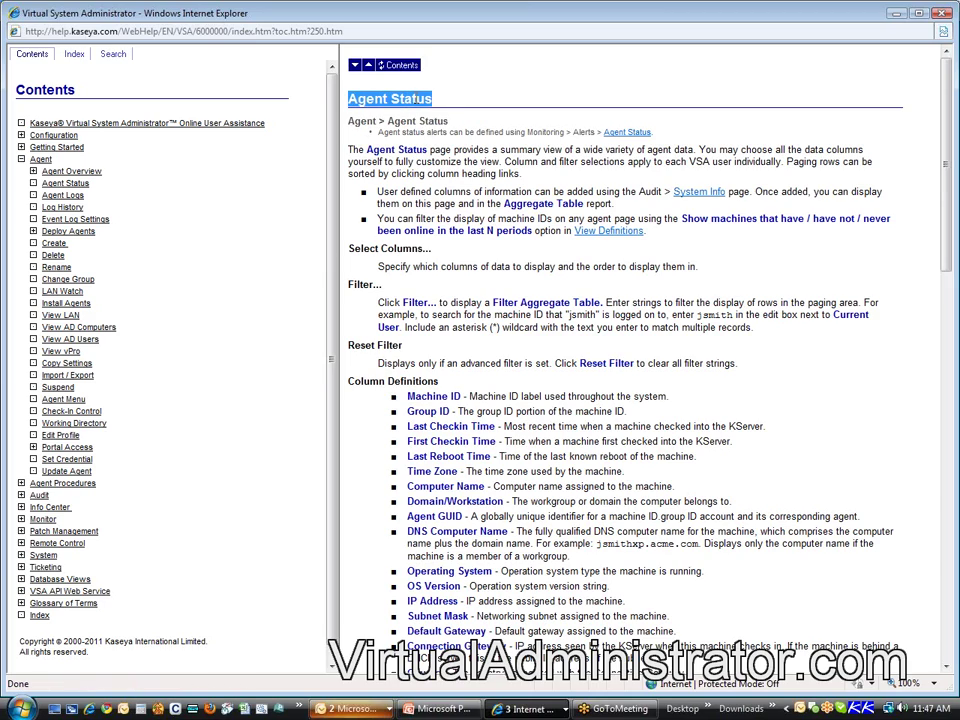
pyautogui.scroll(-15, 461, 313)
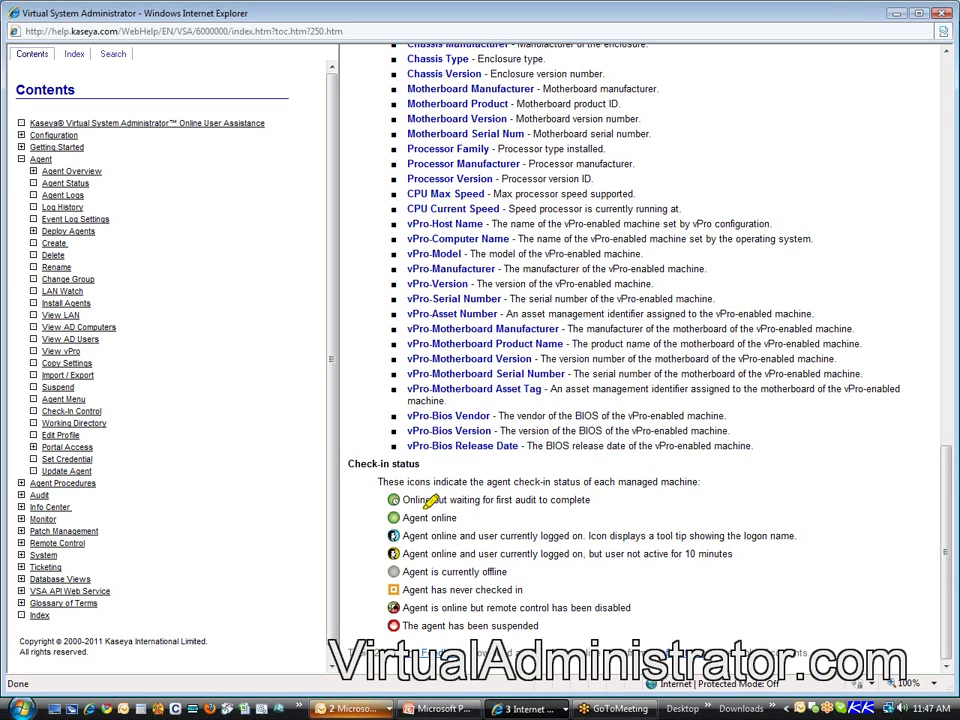
# - Highlight the waiting-for-first-audit, suspended, agent online and user-logged-on status meanings
pyautogui.moveTo(370, 500); pyautogui.dragTo(592, 499)
pyautogui.moveTo(378, 607)
pyautogui.mouseDown()
pyautogui.moveTo(632, 607)
pyautogui.moveTo(545, 625)
pyautogui.mouseUp()
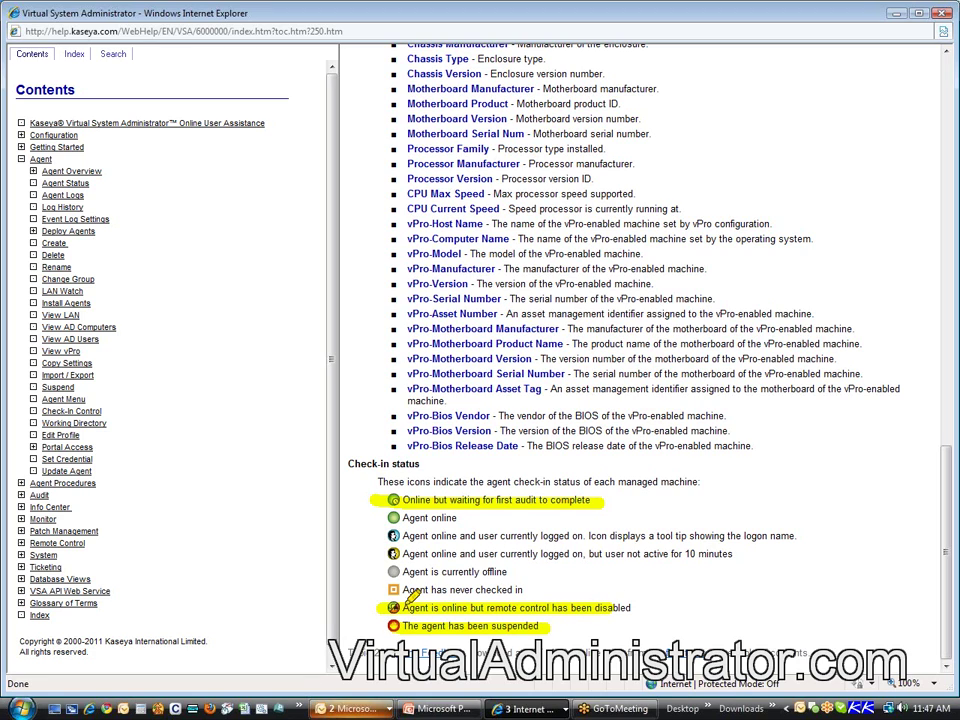
pyautogui.moveTo(358, 518); pyautogui.dragTo(358, 605)
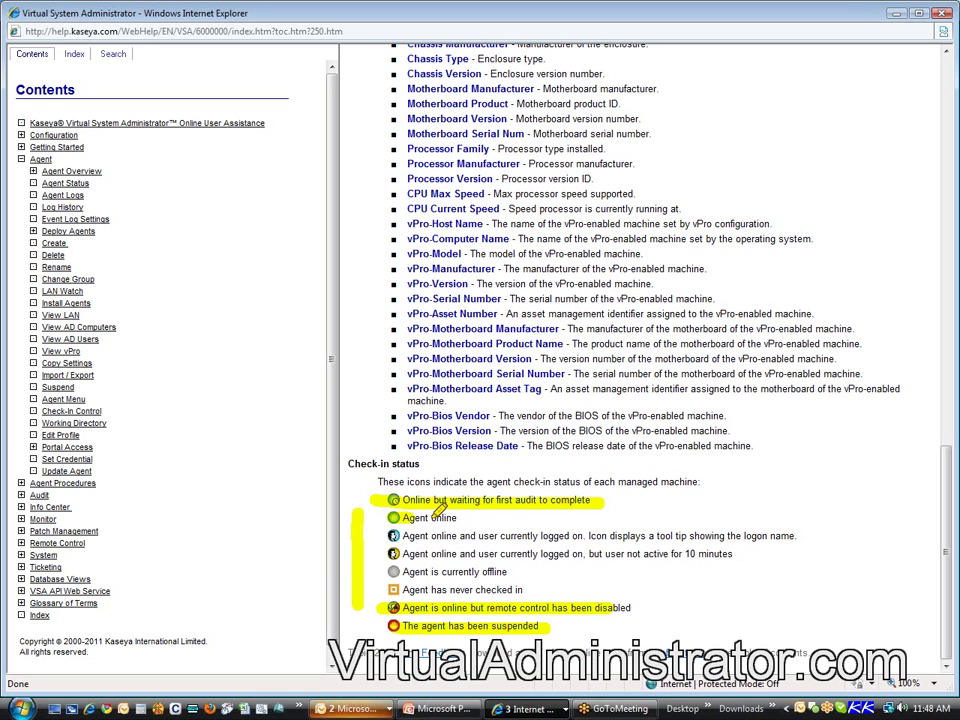
pyautogui.moveTo(400, 518); pyautogui.dragTo(463, 518)
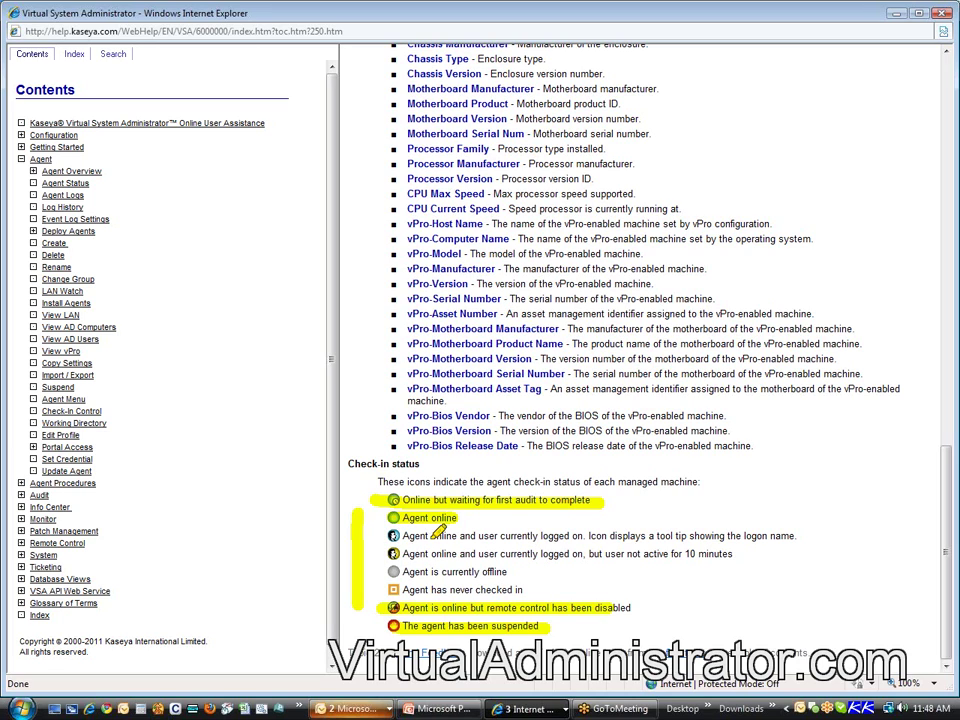
pyautogui.moveTo(403, 536); pyautogui.dragTo(571, 536)
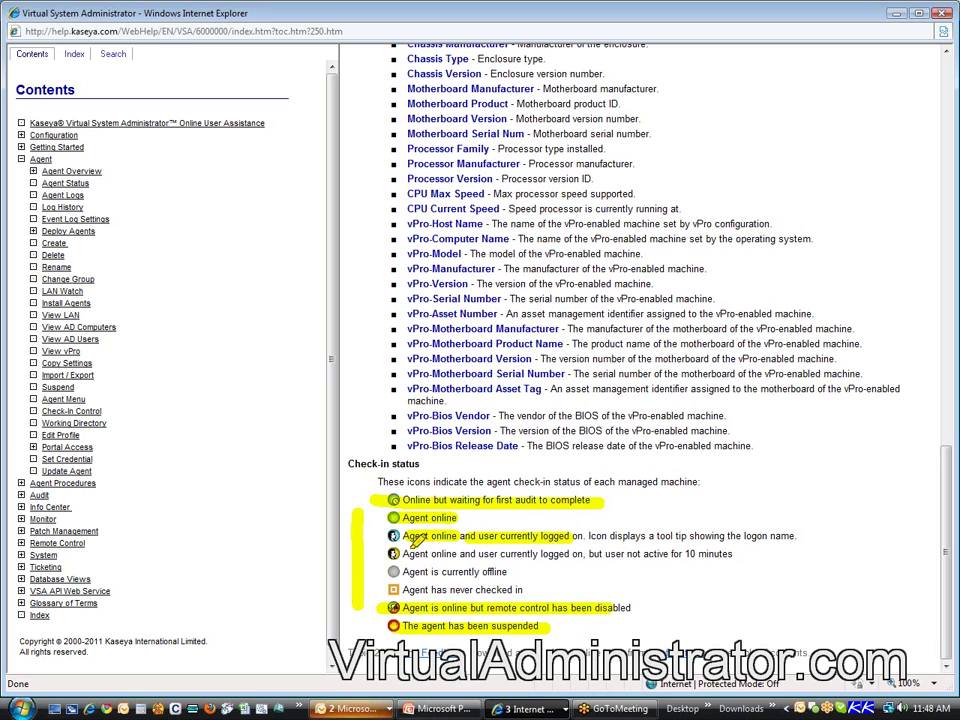
pyautogui.moveTo(403, 553); pyautogui.dragTo(571, 553)
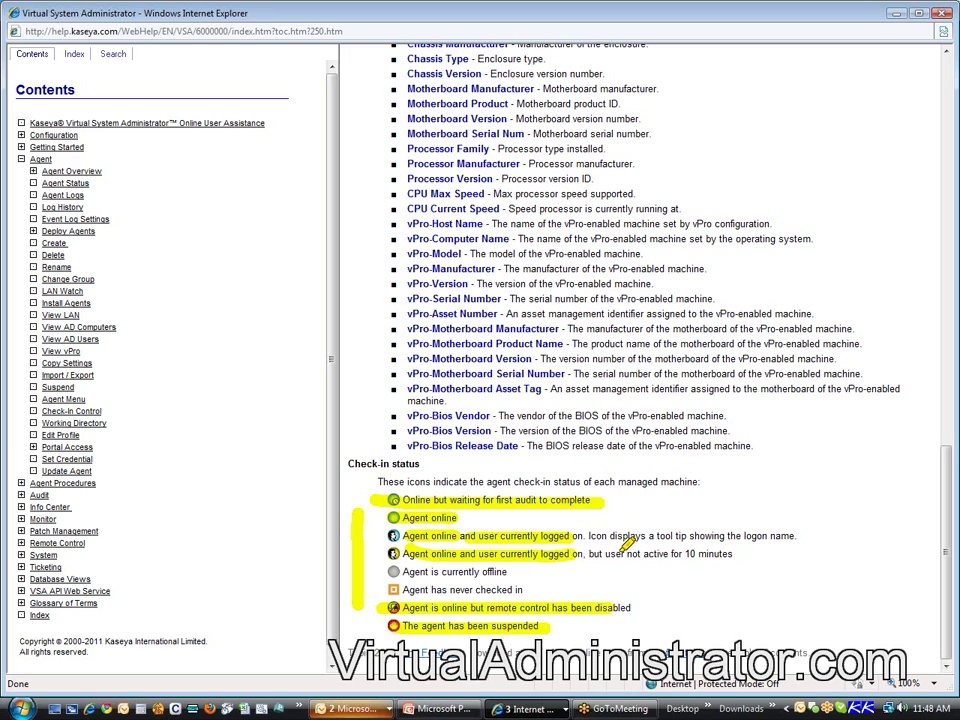
pyautogui.moveTo(618, 553); pyautogui.dragTo(760, 553)
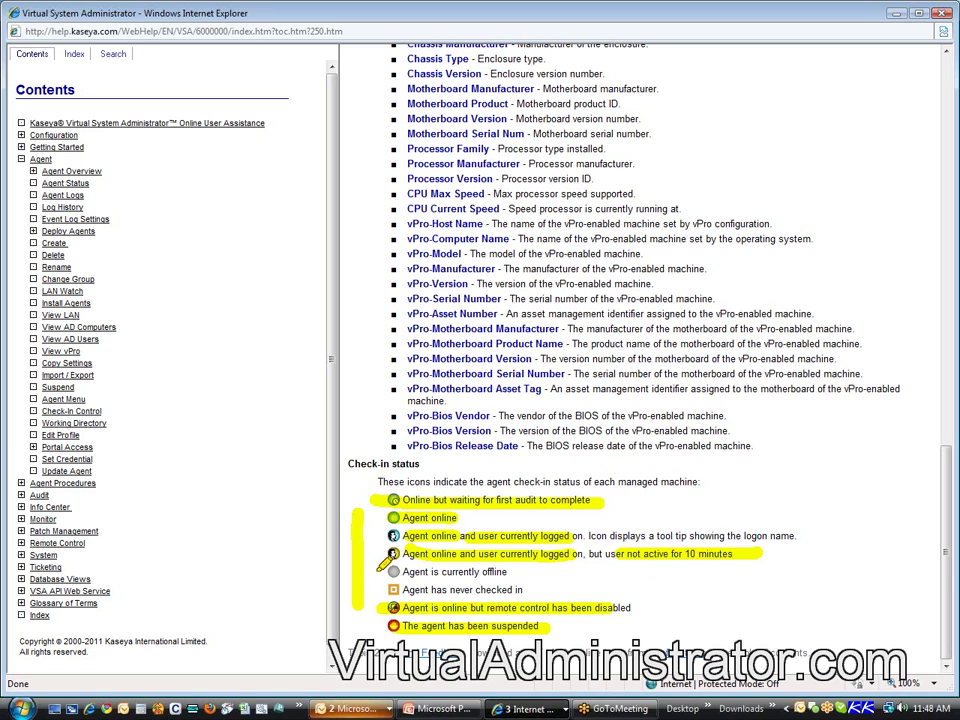
pyautogui.moveTo(361, 572); pyautogui.dragTo(389, 572)
pyautogui.moveTo(472, 572); pyautogui.dragTo(507, 572)
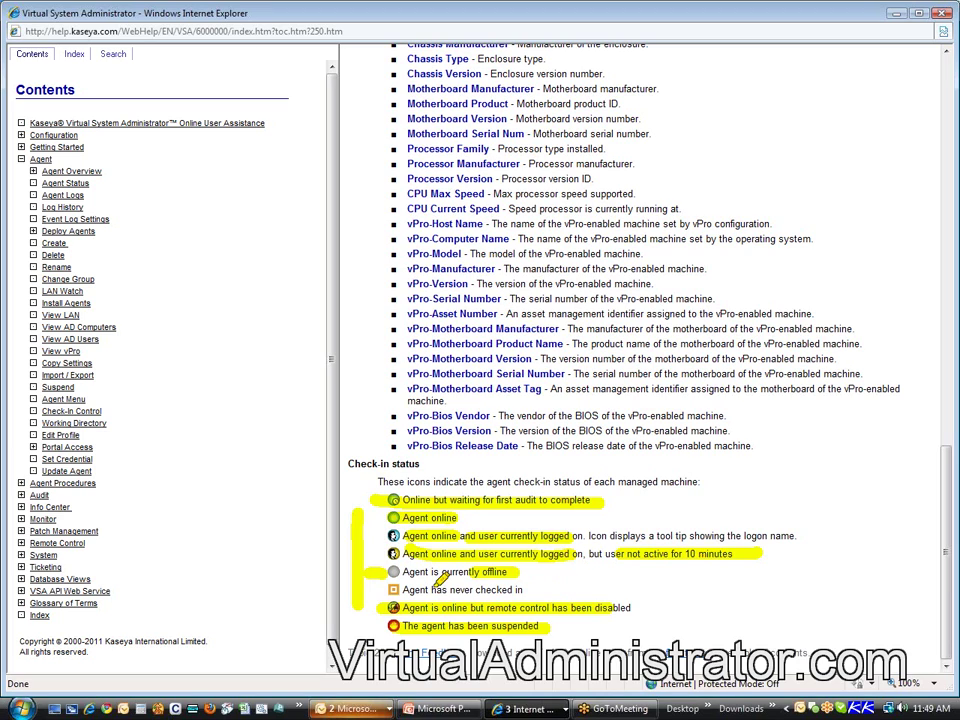
pyautogui.moveTo(402, 590); pyautogui.dragTo(367, 591)
pyautogui.moveTo(428, 590); pyautogui.dragTo(515, 590)
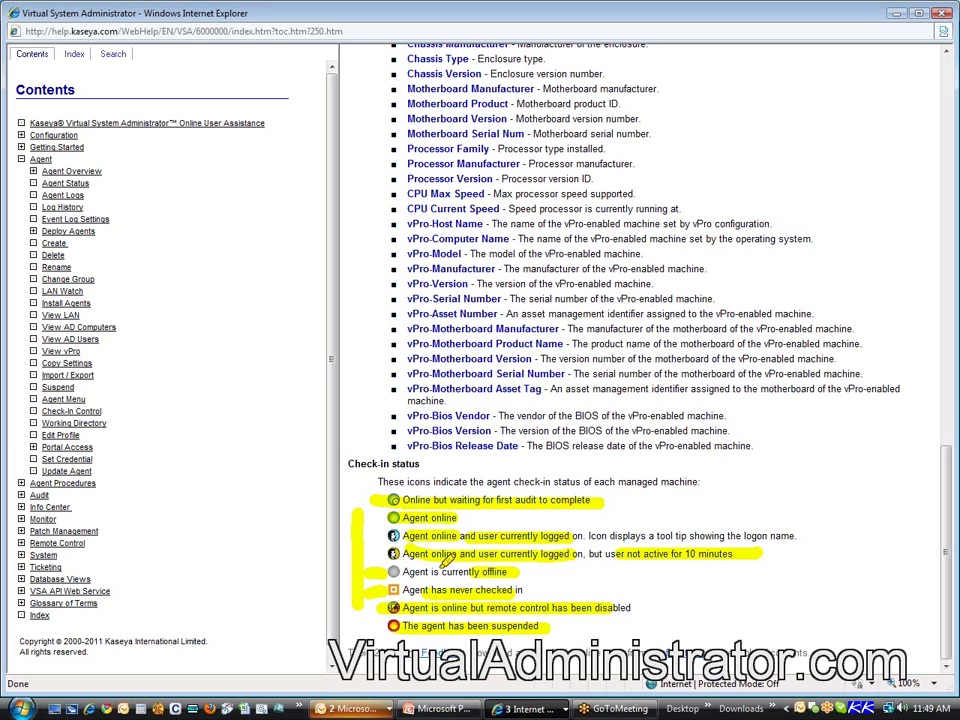
pyautogui.rightClick(602, 208)
pyautogui.click(645, 373)
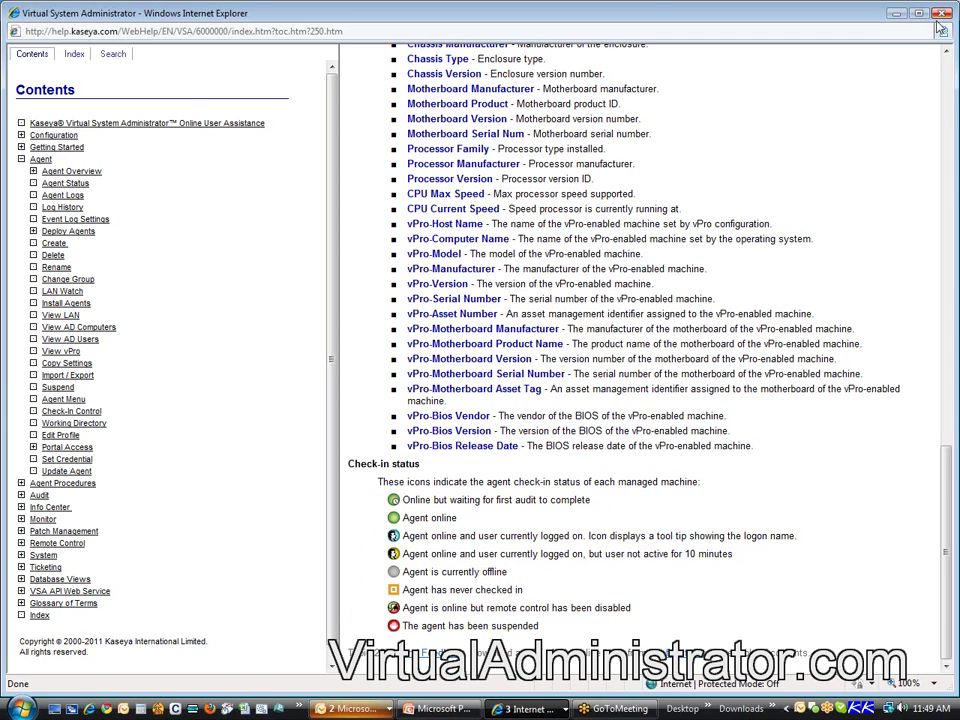
pyautogui.hotkey('alt', 'F4')
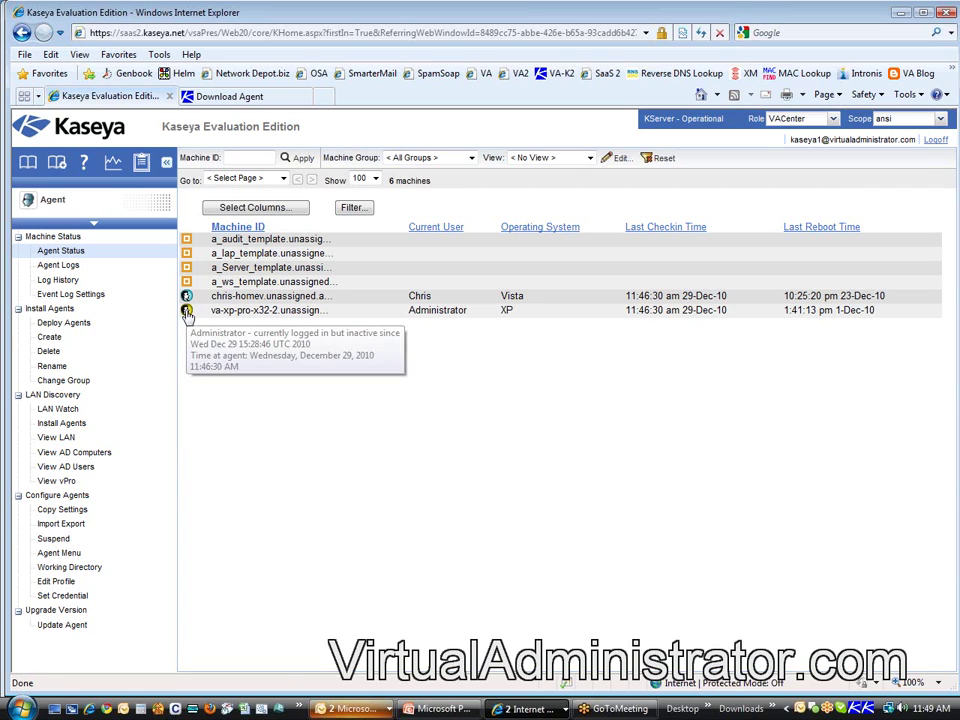
# - Launch Live Connect for va-xp-pro-x32-2 from its status icon and open Agent Data
pyautogui.click(187, 313)
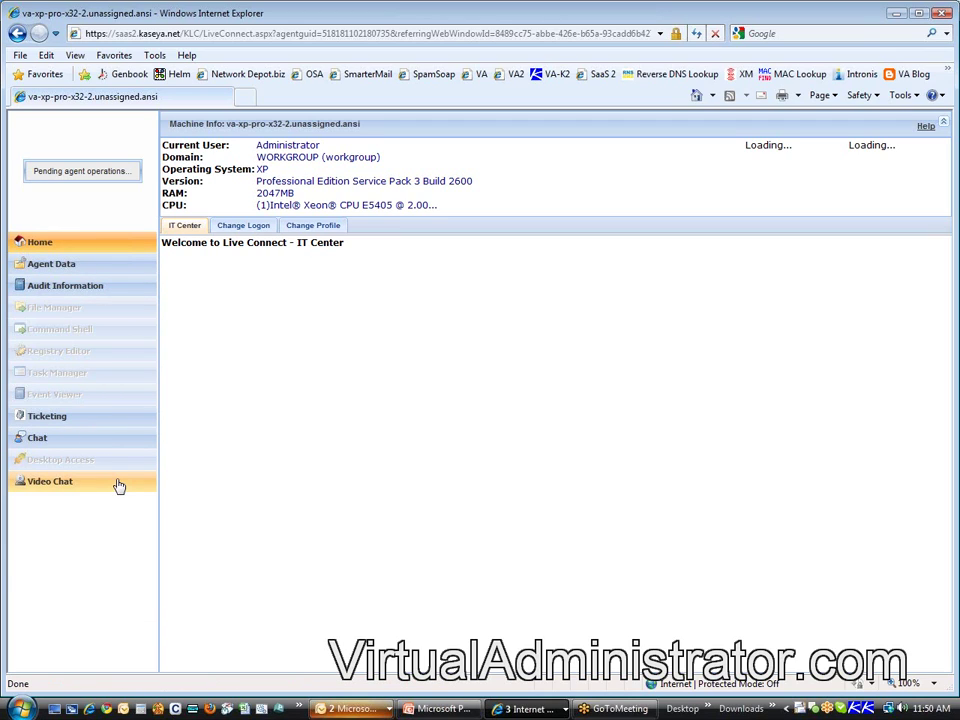
pyautogui.click(64, 268)
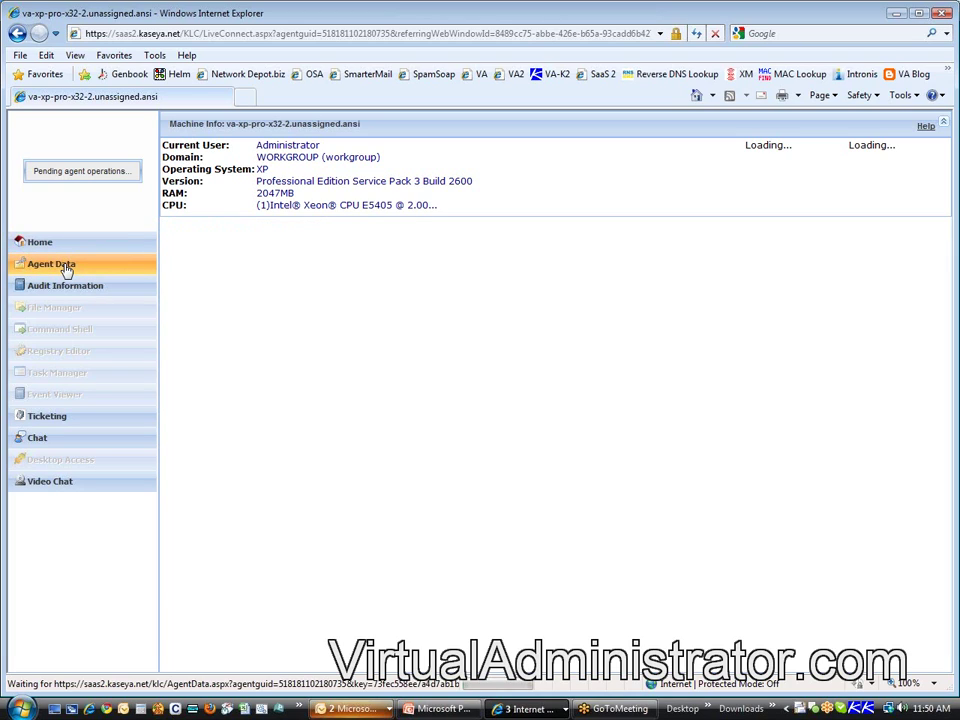
# - Highlight the XP version and build number, then show the Audit Information page
pyautogui.doubleClick(262, 169)
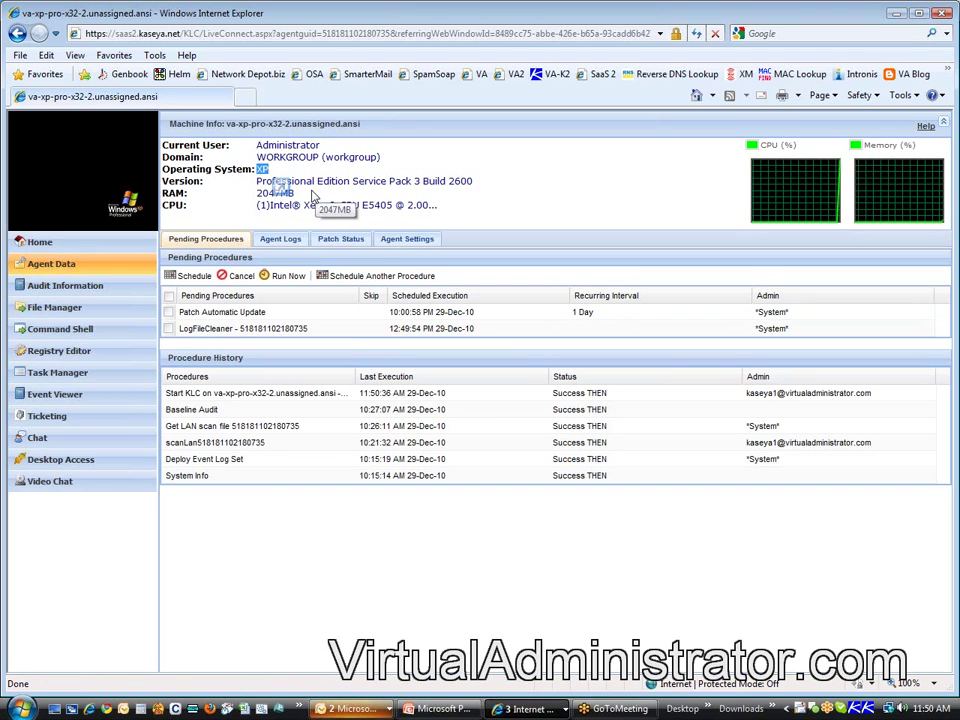
pyautogui.moveTo(389, 181); pyautogui.dragTo(447, 182)
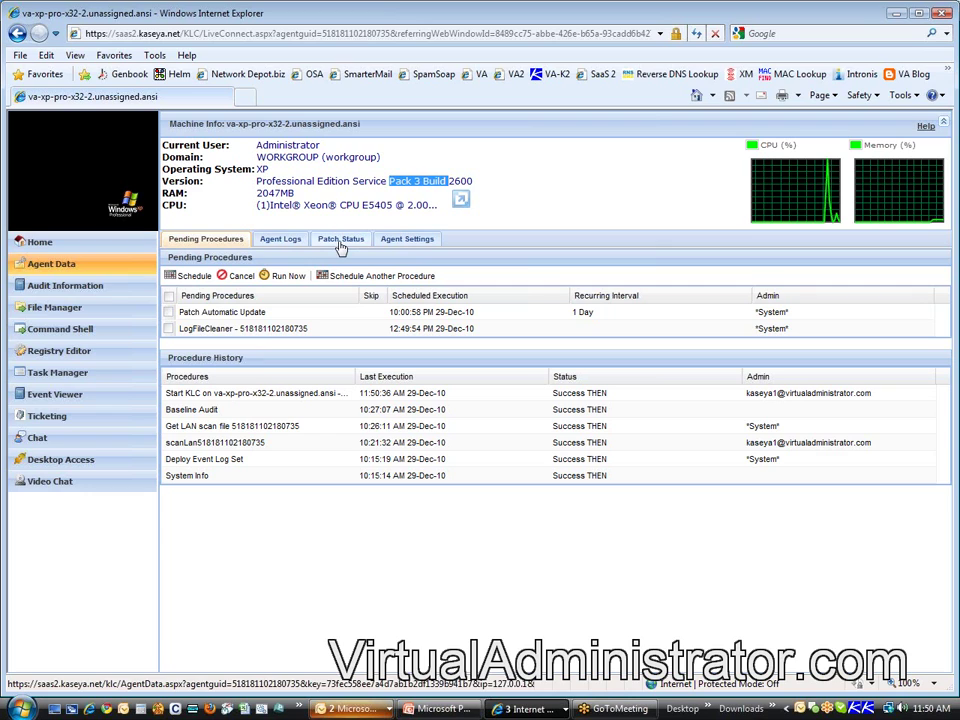
pyautogui.click(70, 287)
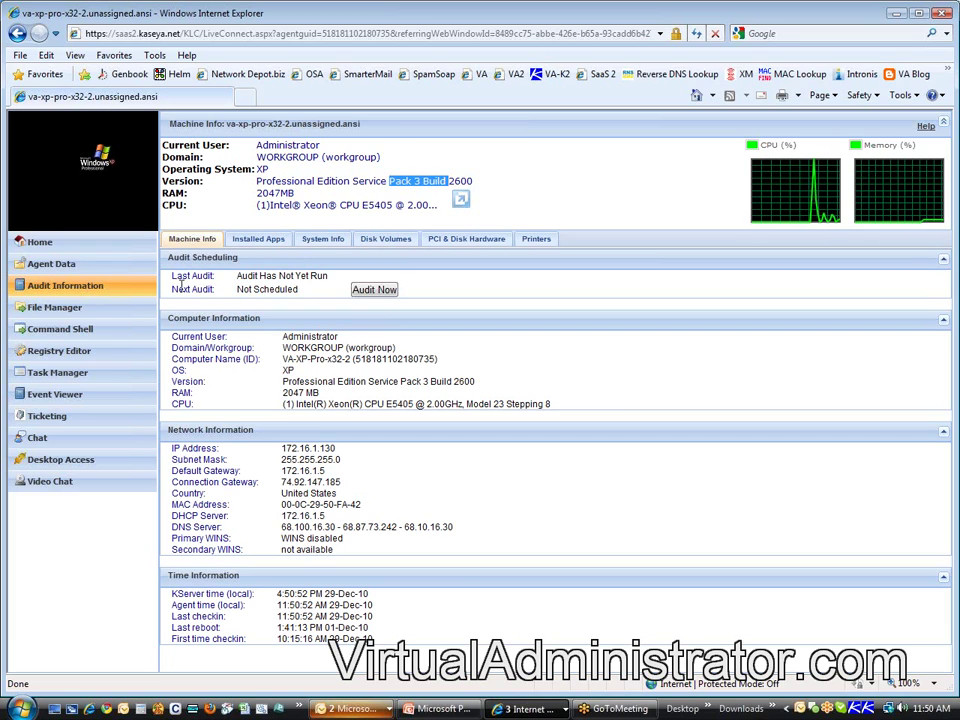
# - Review System Info values (manufacturer, System Version, 2048 MB memory), then view PCI & Disk Hardware
pyautogui.click(330, 242)
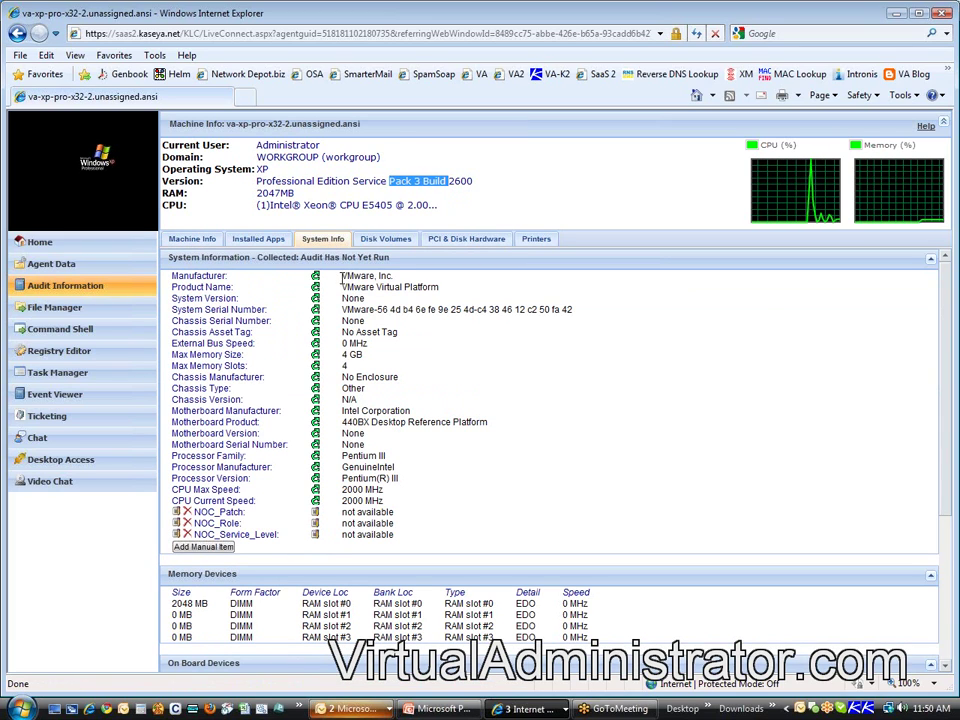
pyautogui.moveTo(341, 276); pyautogui.dragTo(466, 291)
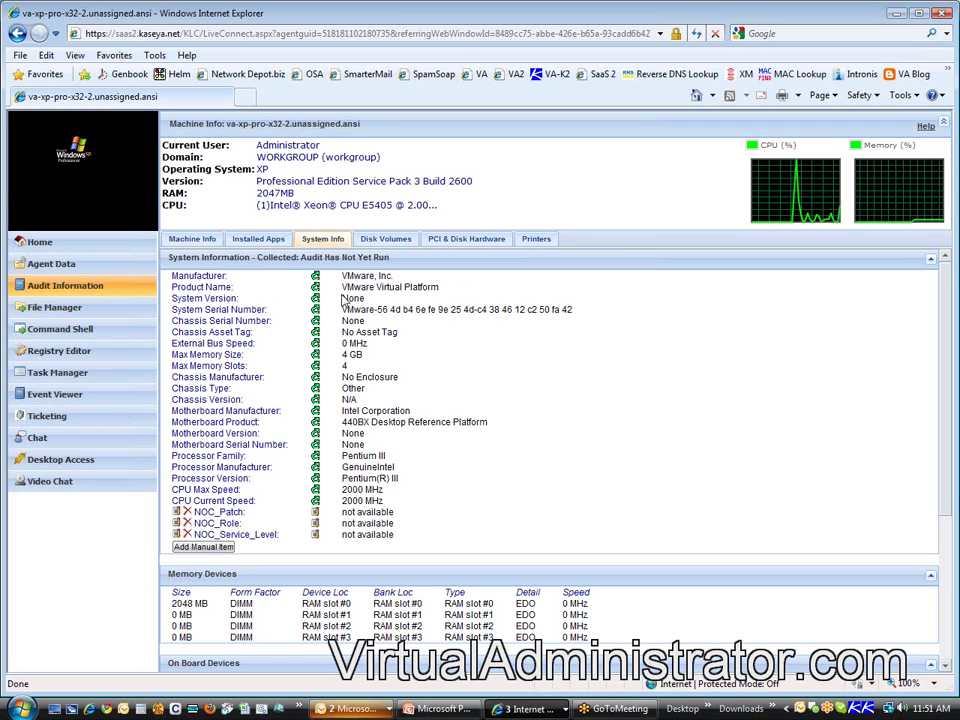
pyautogui.moveTo(341, 298); pyautogui.dragTo(445, 300)
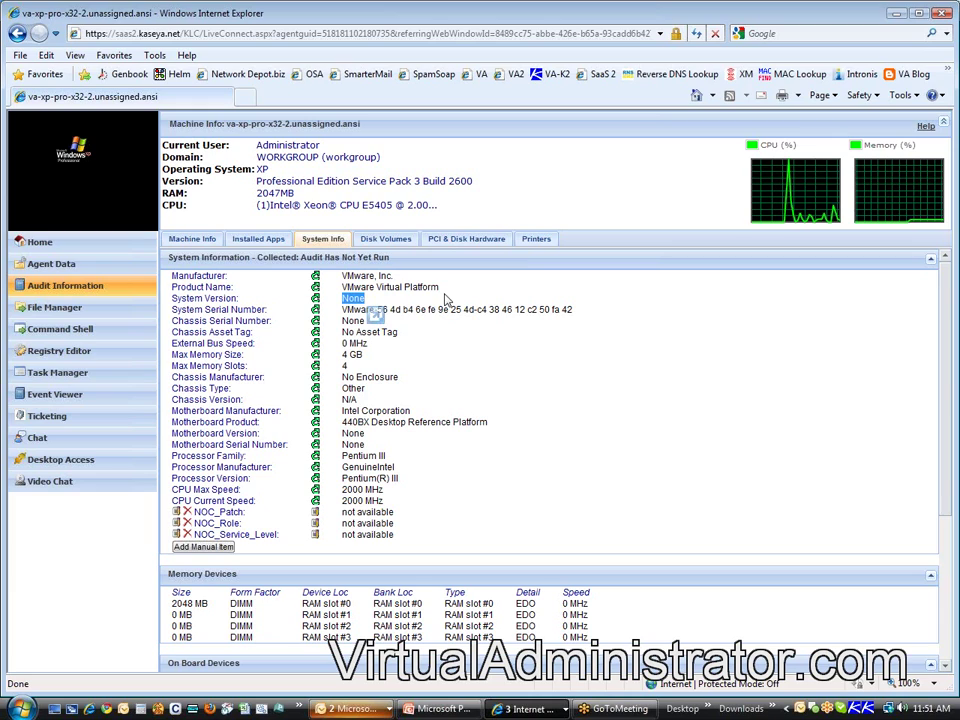
pyautogui.moveTo(352, 298); pyautogui.dragTo(372, 314)
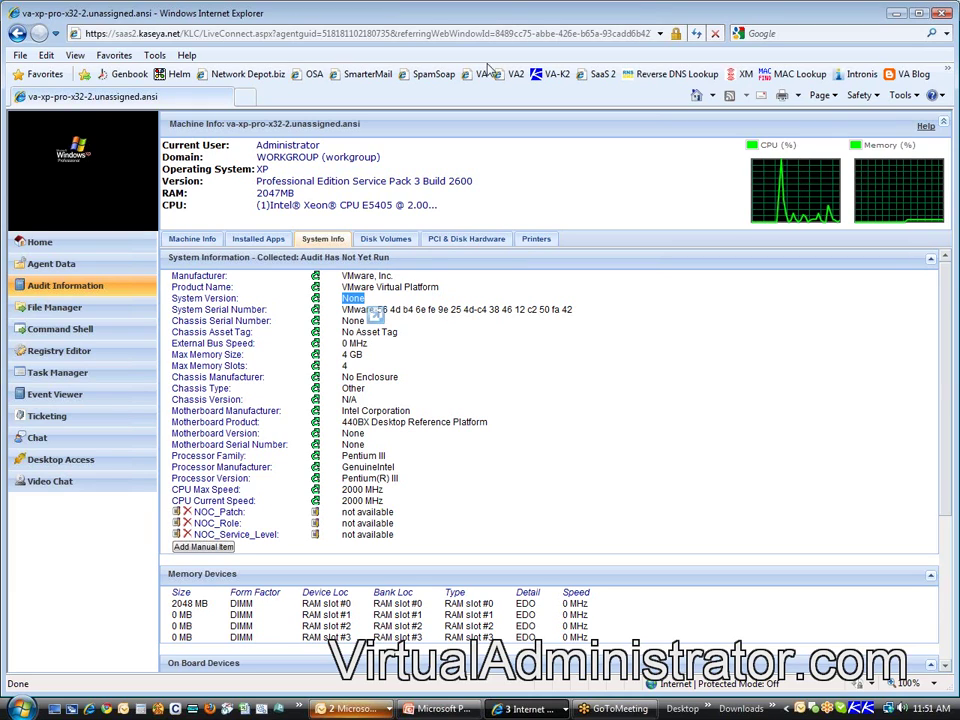
pyautogui.click(435, 338)
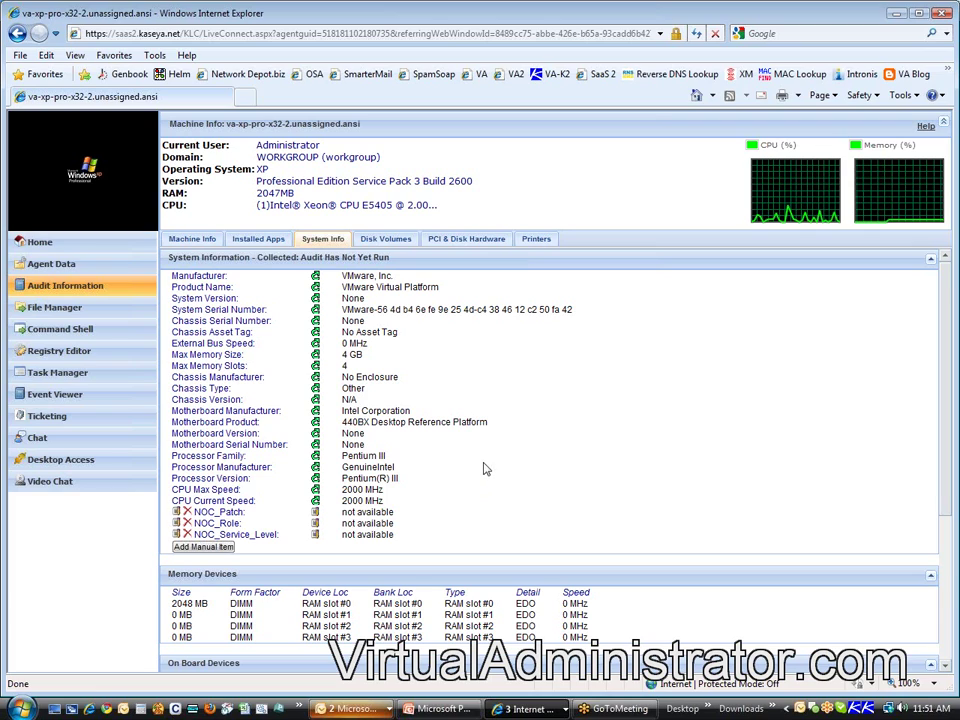
pyautogui.moveTo(172, 604)
pyautogui.mouseDown()
pyautogui.moveTo(208, 604)
pyautogui.moveTo(188, 618)
pyautogui.mouseUp()
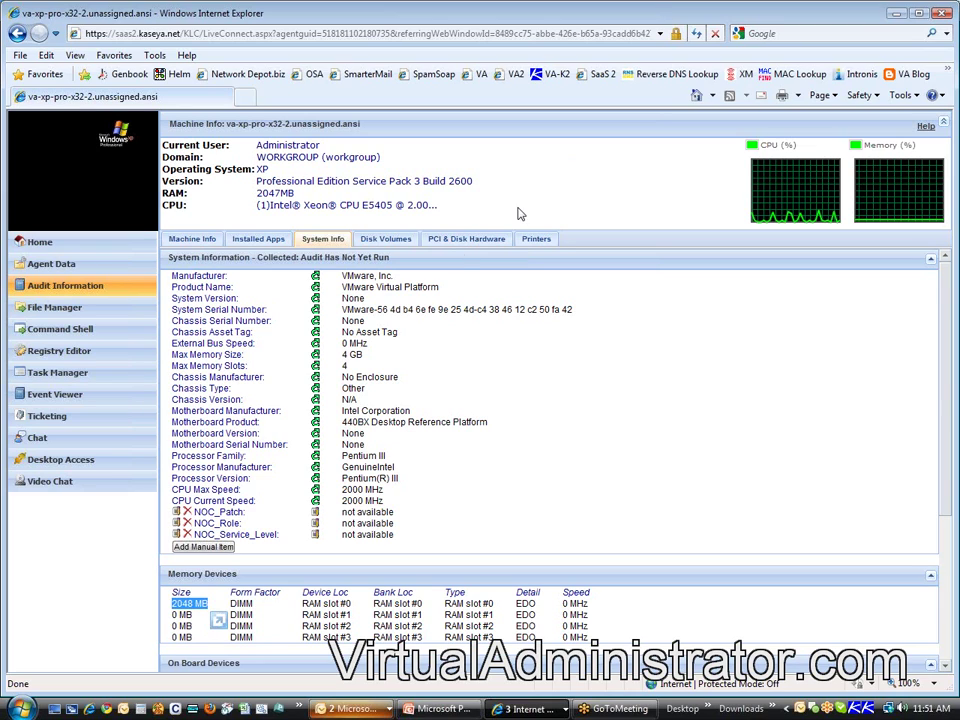
pyautogui.click(466, 244)
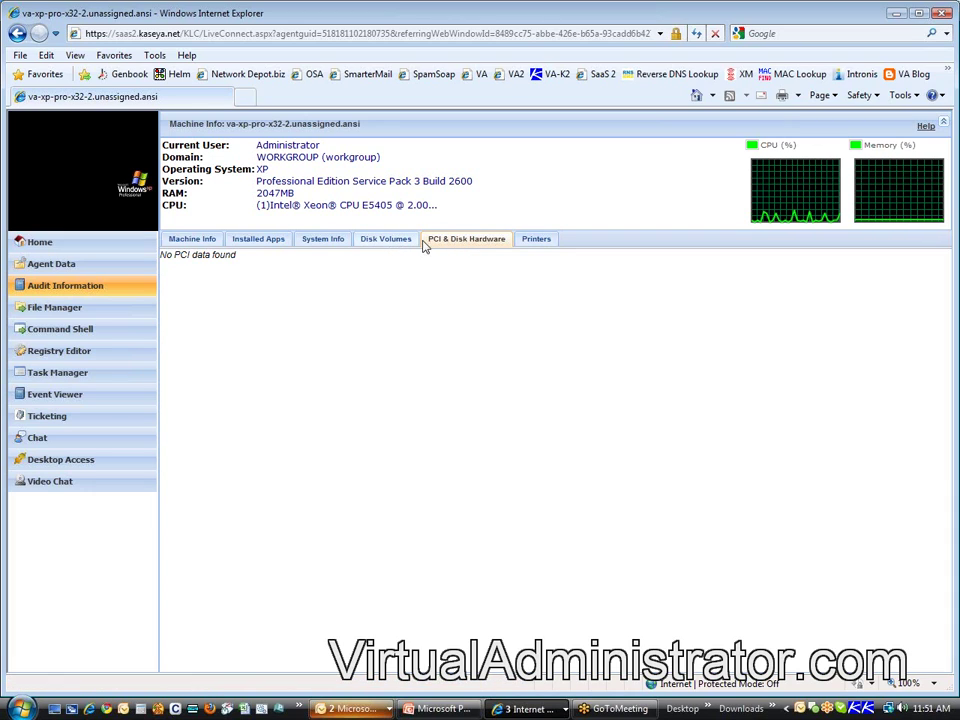
# - Return to the agent list, launch Live Connect for the Vista machine, and try Command Shell
pyautogui.click(897, 19)
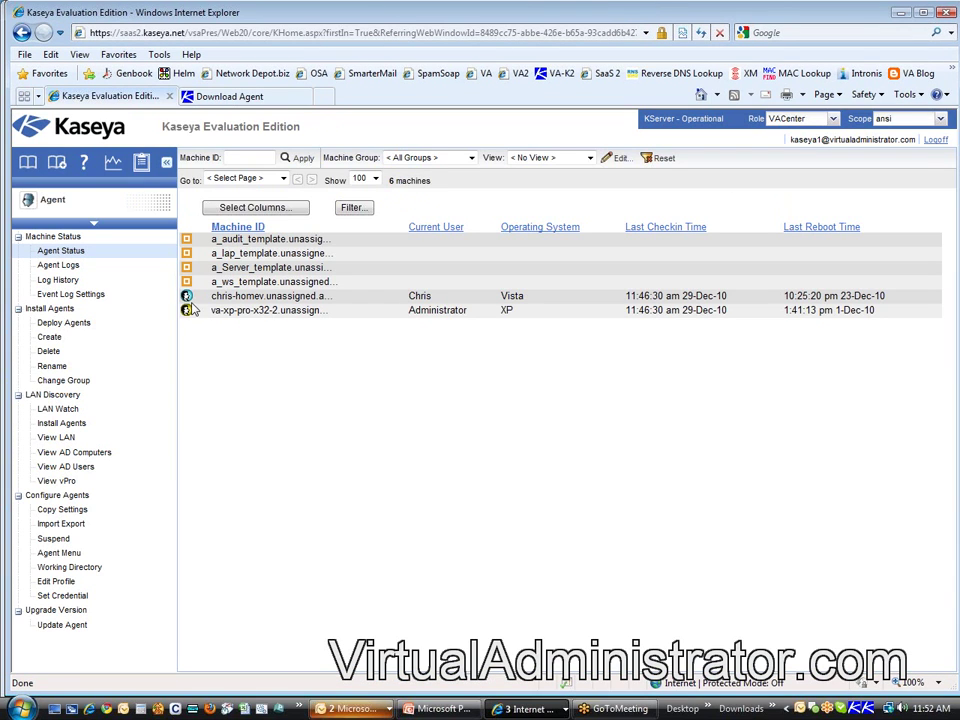
pyautogui.click(186, 300)
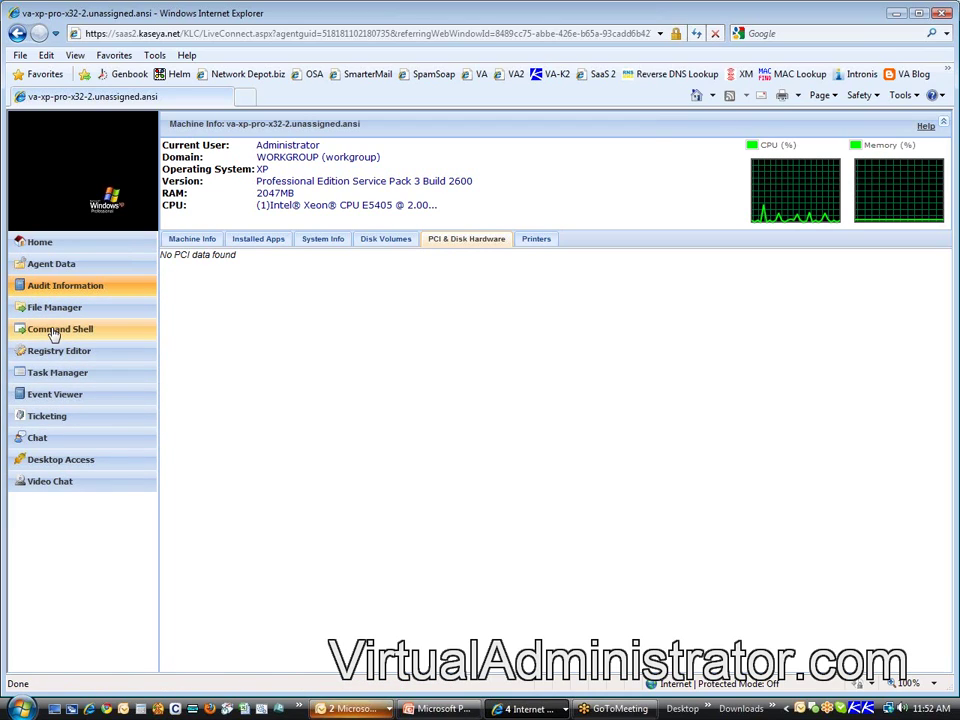
pyautogui.click(55, 333)
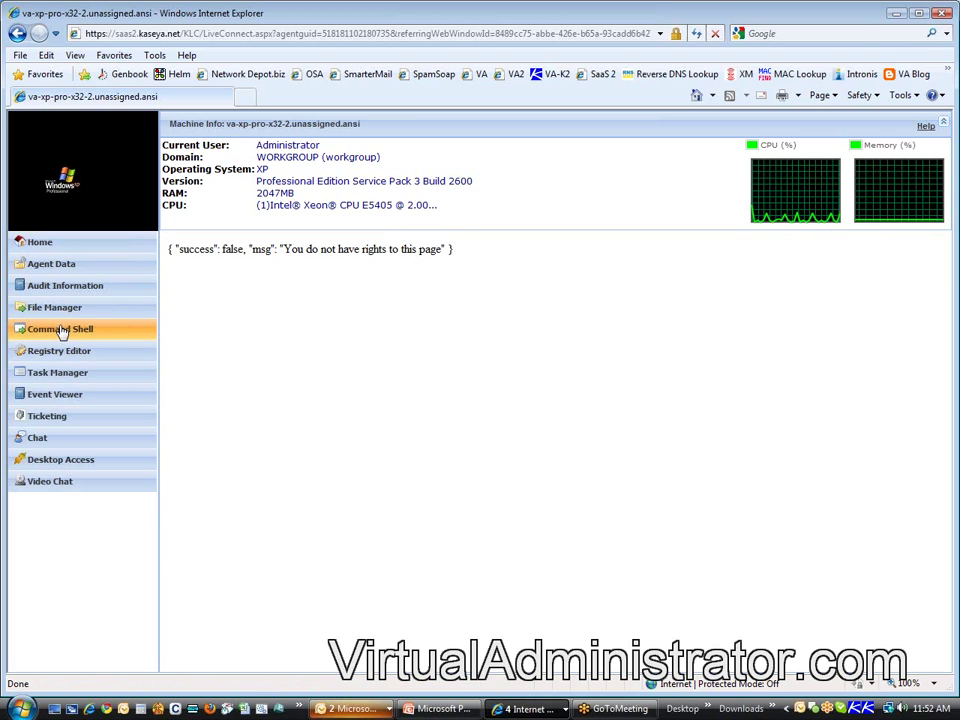
# - Open the Registry Editor after Command Shell is refused for lack of rights
pyautogui.click(55, 356)
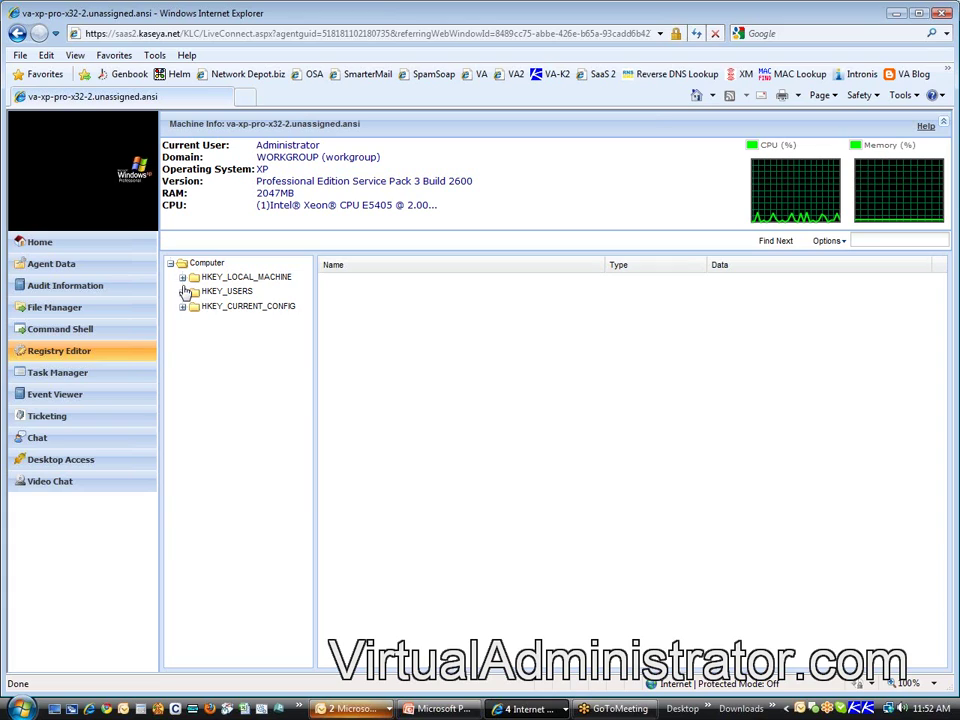
# - Expand HKEY_LOCAL_MACHINE to reveal HARDWARE, SAM, SECURITY, SOFTWARE and SYSTEM
pyautogui.click(182, 279)
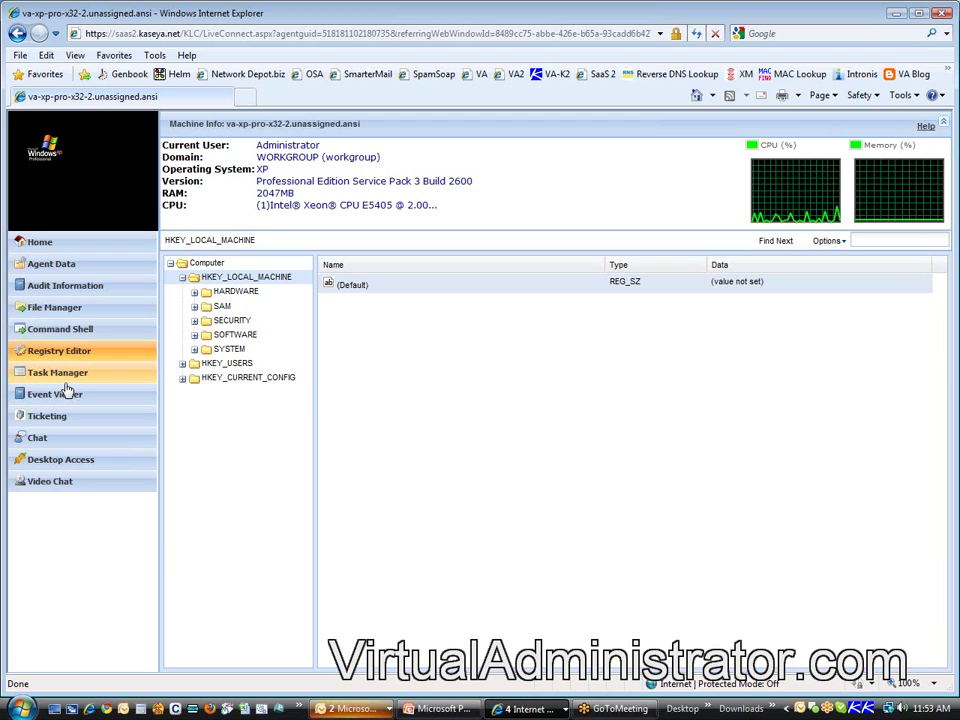
pyautogui.rightClick(168, 274)
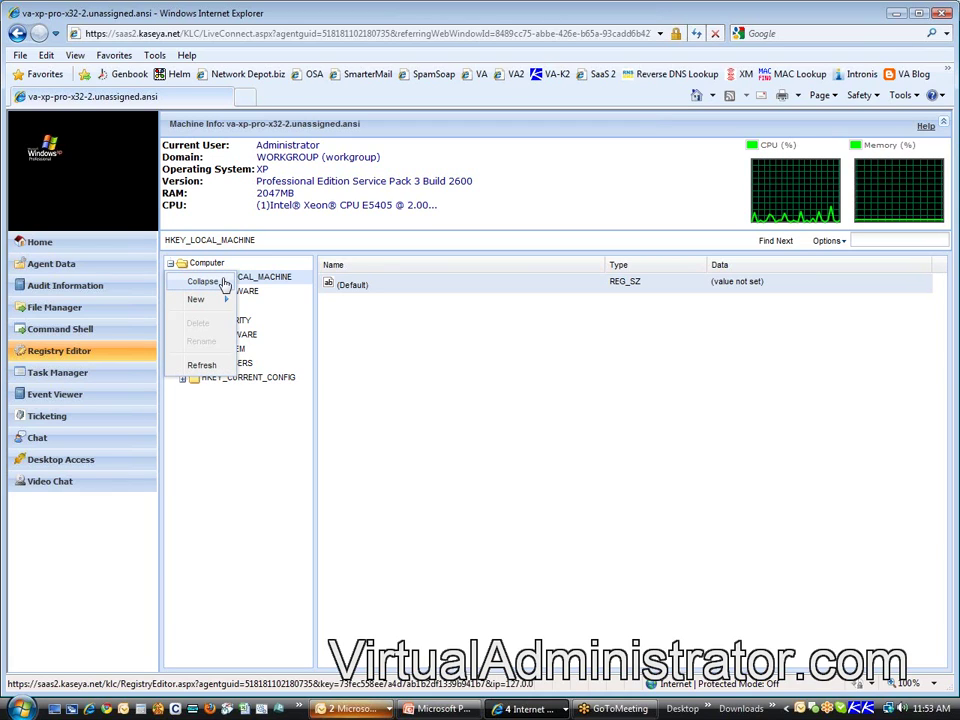
pyautogui.moveTo(212, 300)
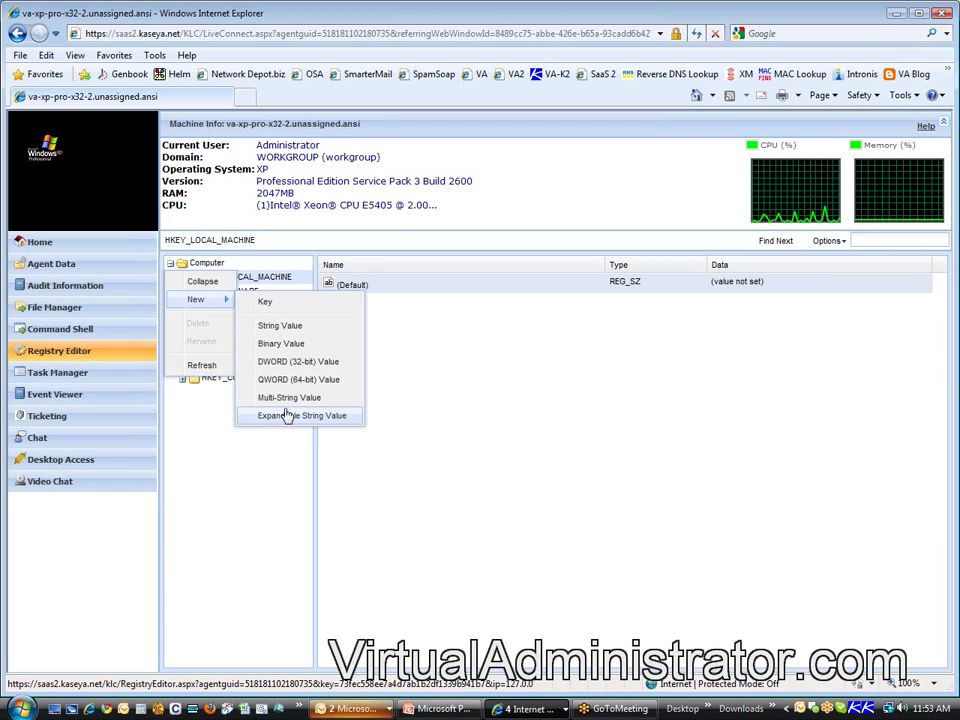
pyautogui.click(225, 495)
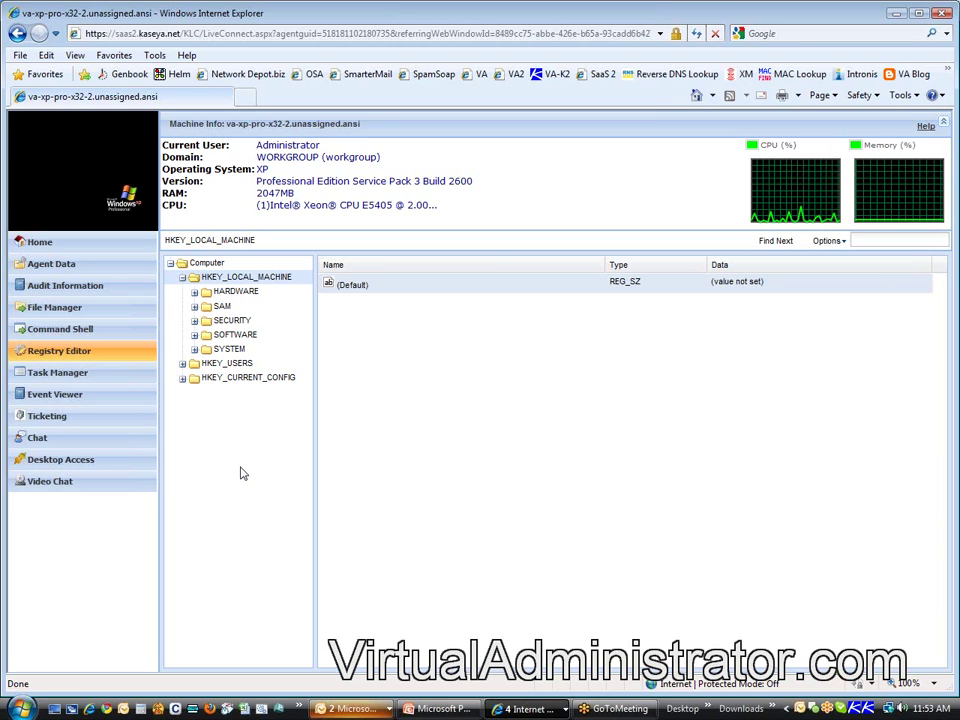
pyautogui.click(62, 374)
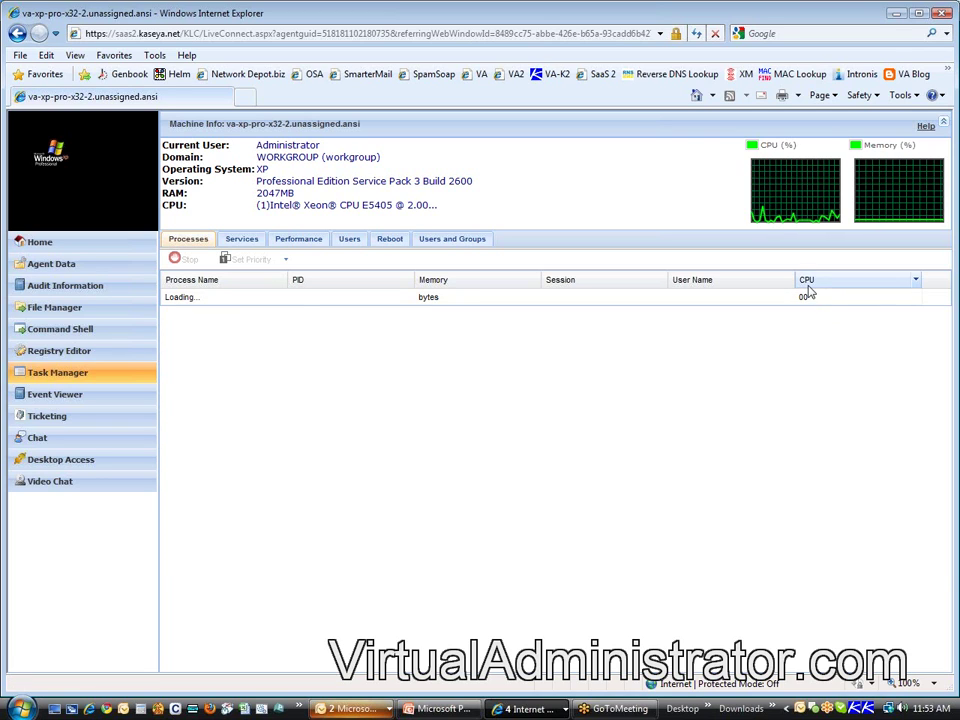
# - Sort the XP machine's processes by CPU, highest first, then list its services
pyautogui.click(872, 285)
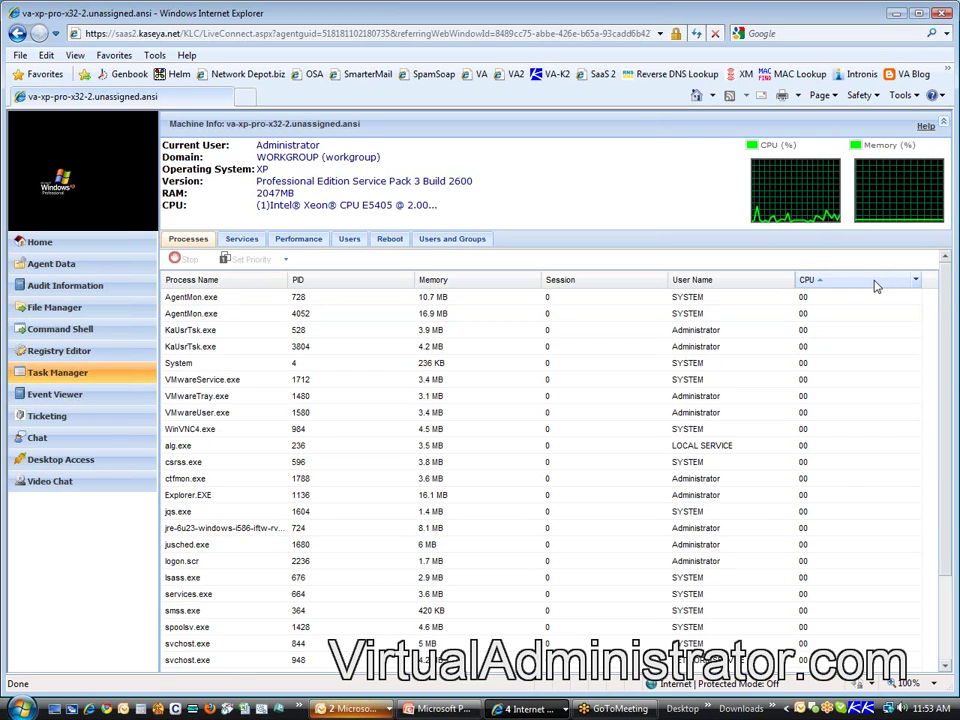
pyautogui.click(872, 285)
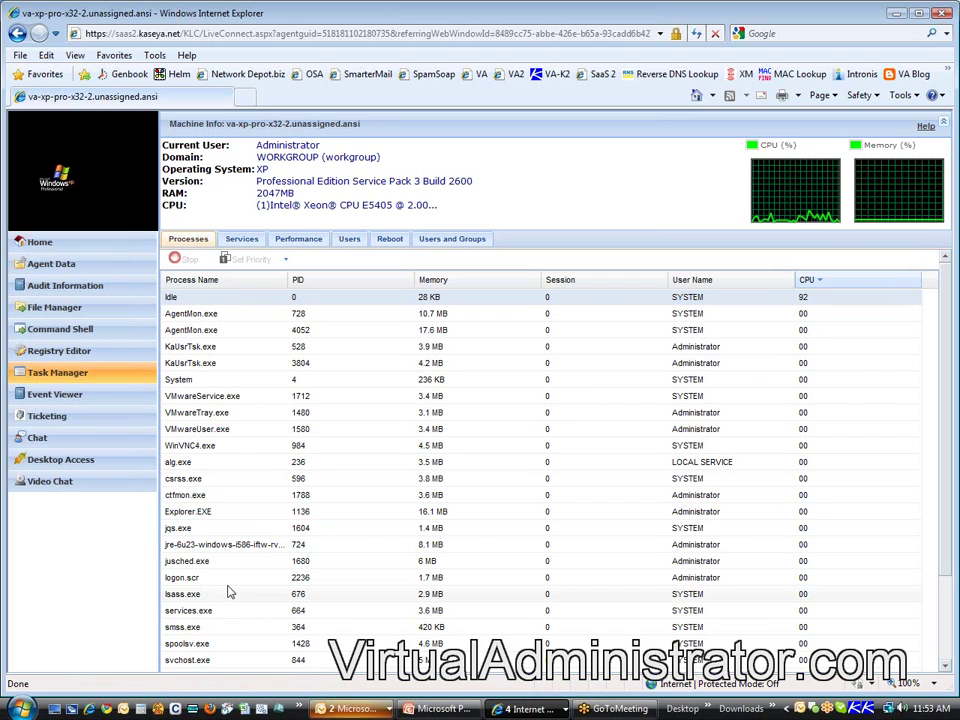
pyautogui.click(240, 239)
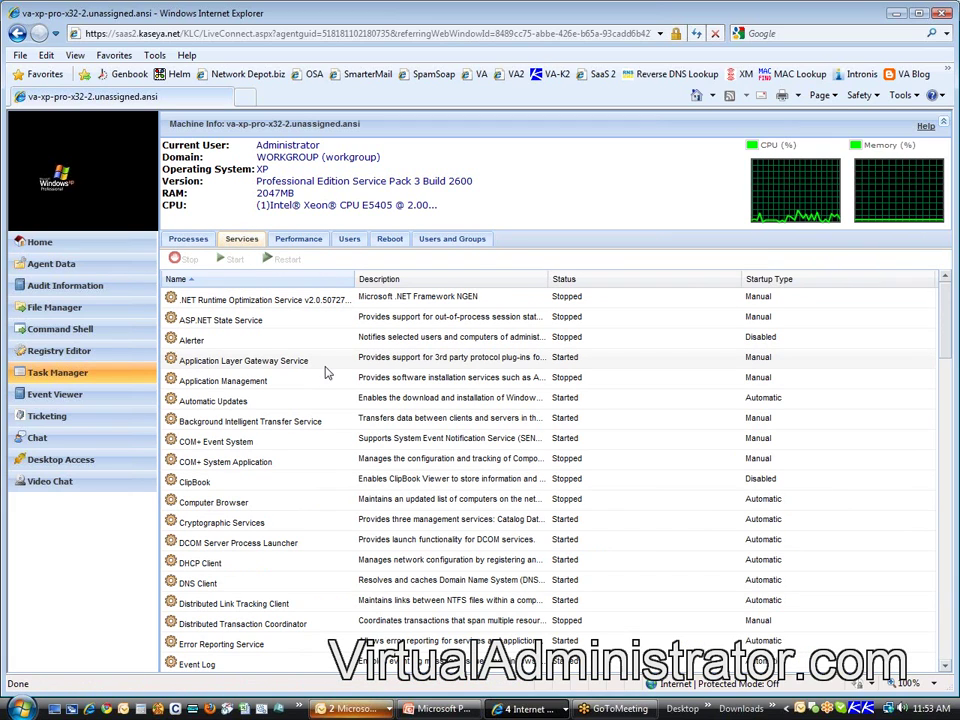
# - Switch to the Vista machine's Live Connect browser window
pyautogui.moveTo(683, 16)
pyautogui.mouseDown()
pyautogui.moveTo(745, 221)
pyautogui.moveTo(686, 6)
pyautogui.mouseUp()
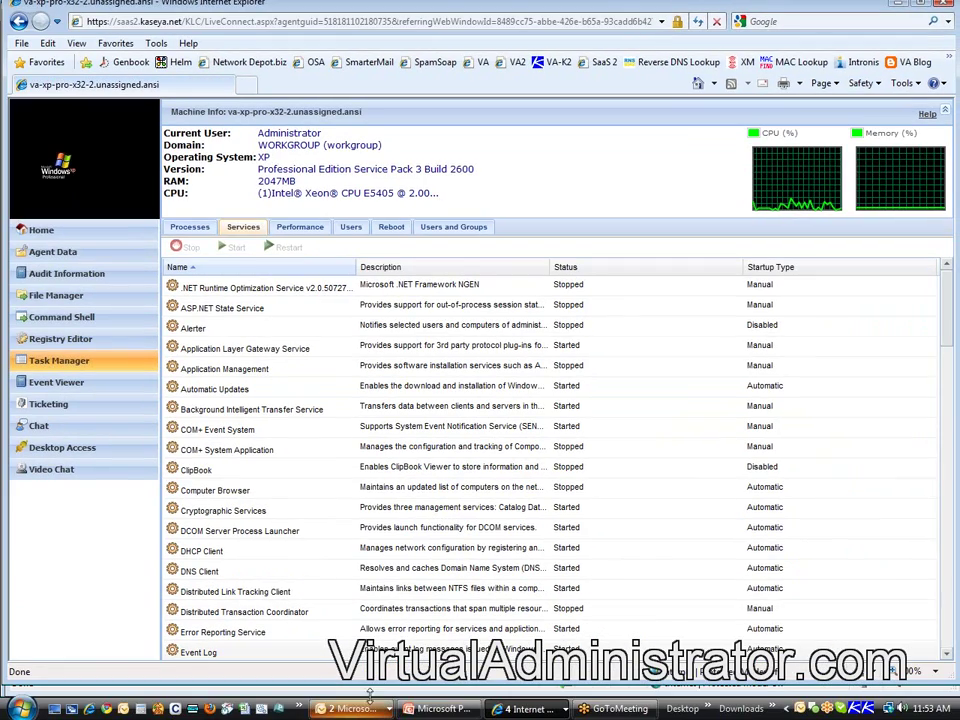
pyautogui.click(528, 709)
pyautogui.click(560, 630)
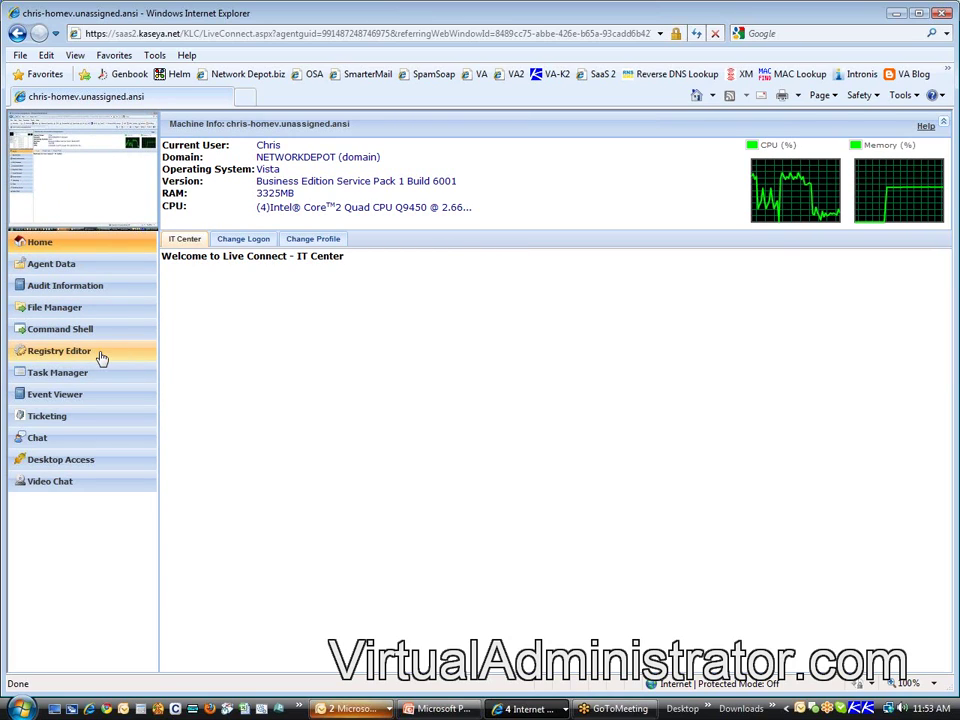
# - Run 'net stop spooler' and 'net start spooler' on the Vista machine, then view Audit Information
pyautogui.click(60, 333)
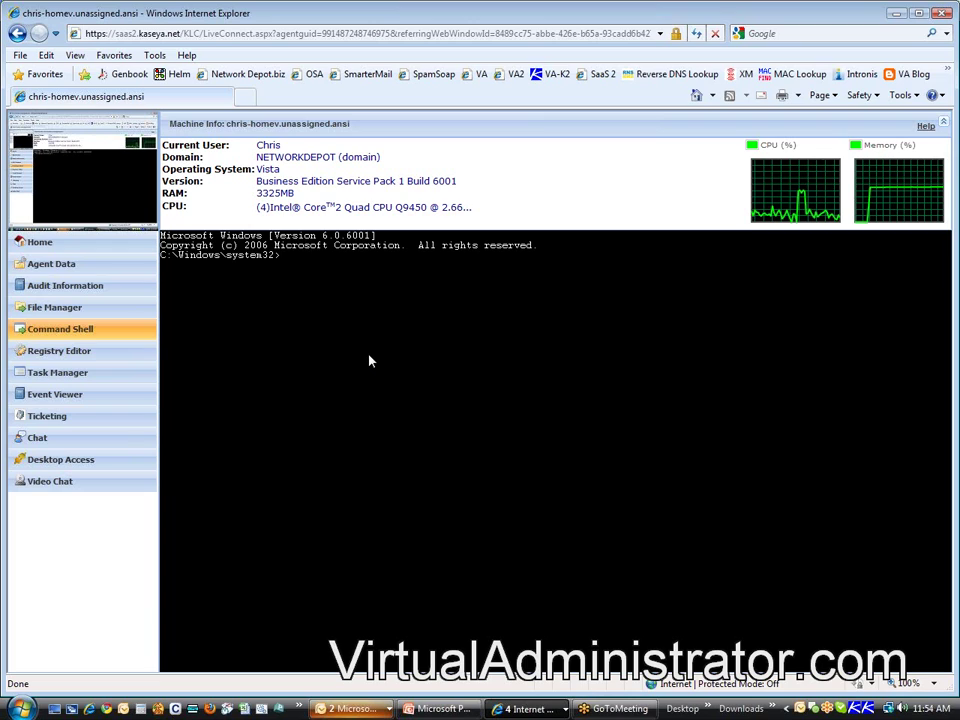
pyautogui.write('net stop spooler')
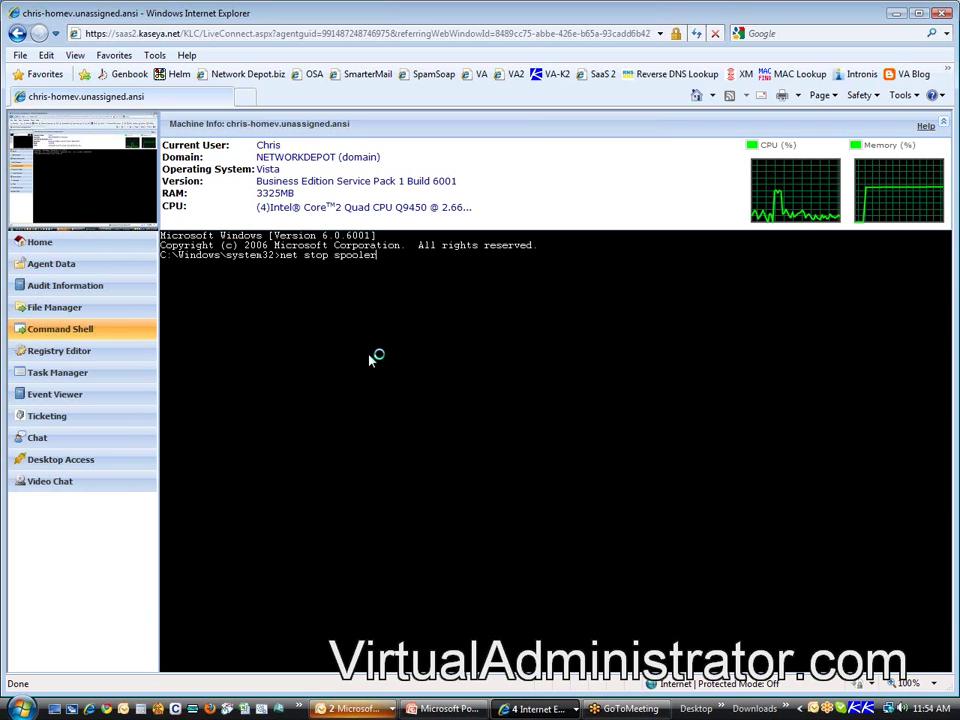
pyautogui.press('Return')
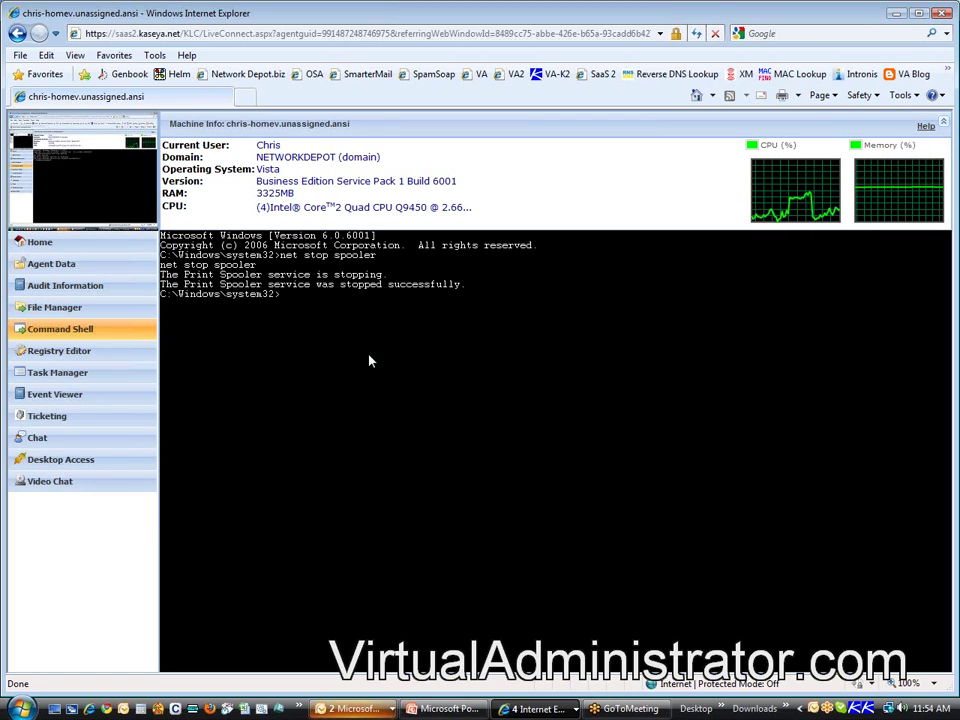
pyautogui.write('net sta')
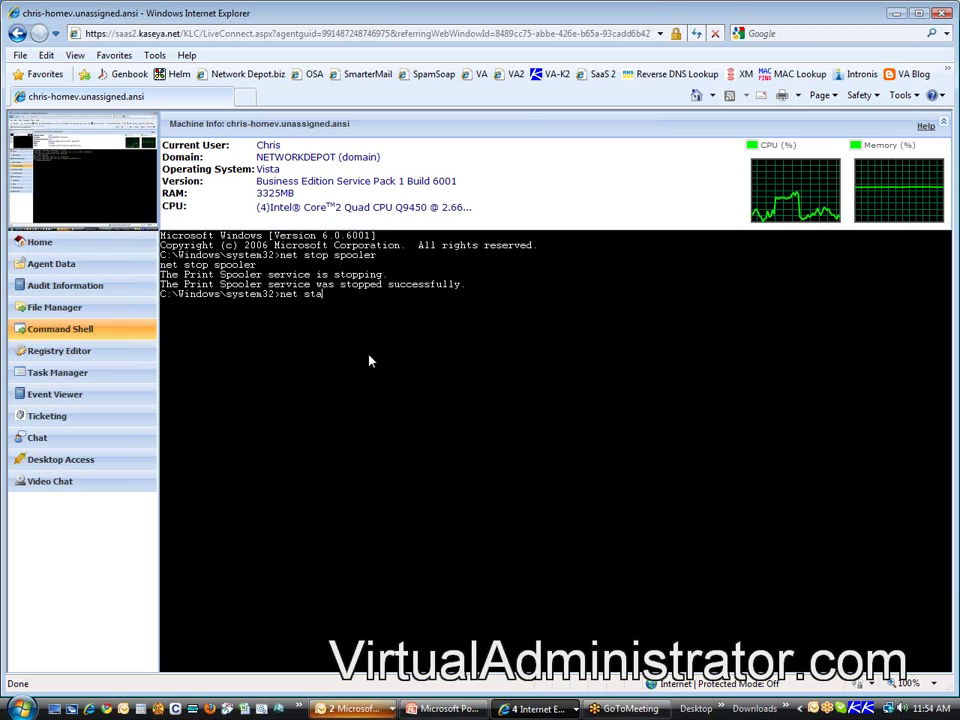
pyautogui.write('rt spooler')
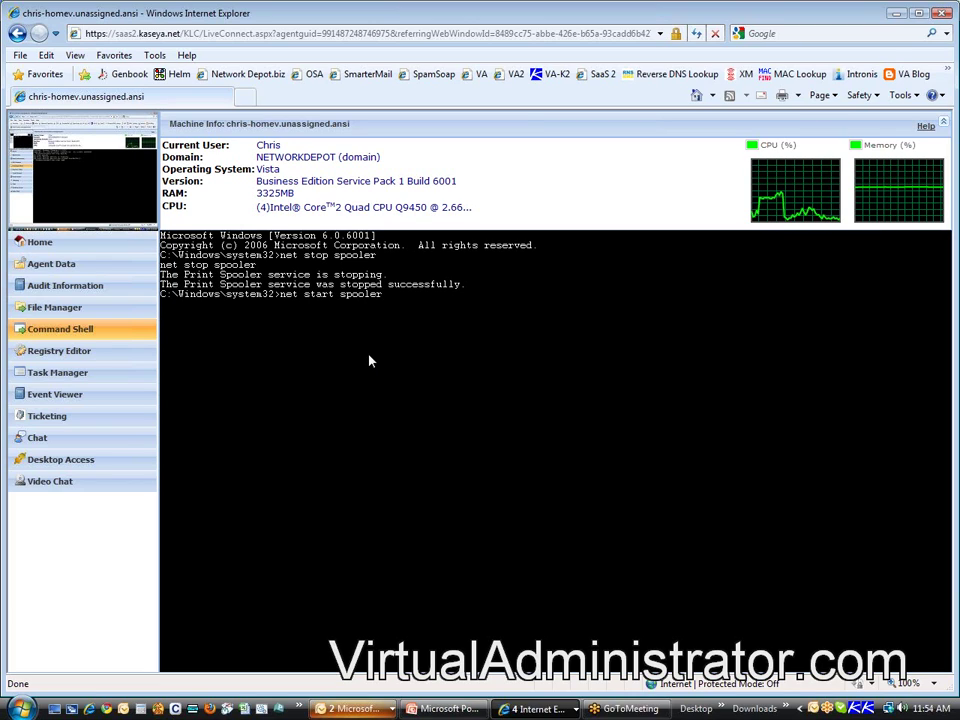
pyautogui.press('Return')
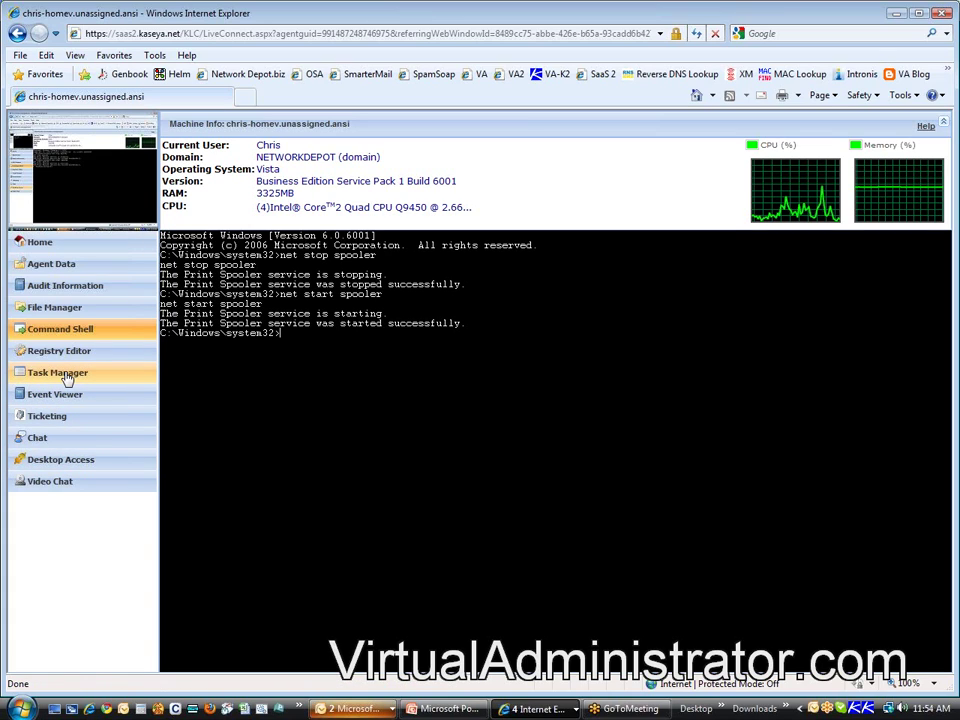
pyautogui.click(50, 288)
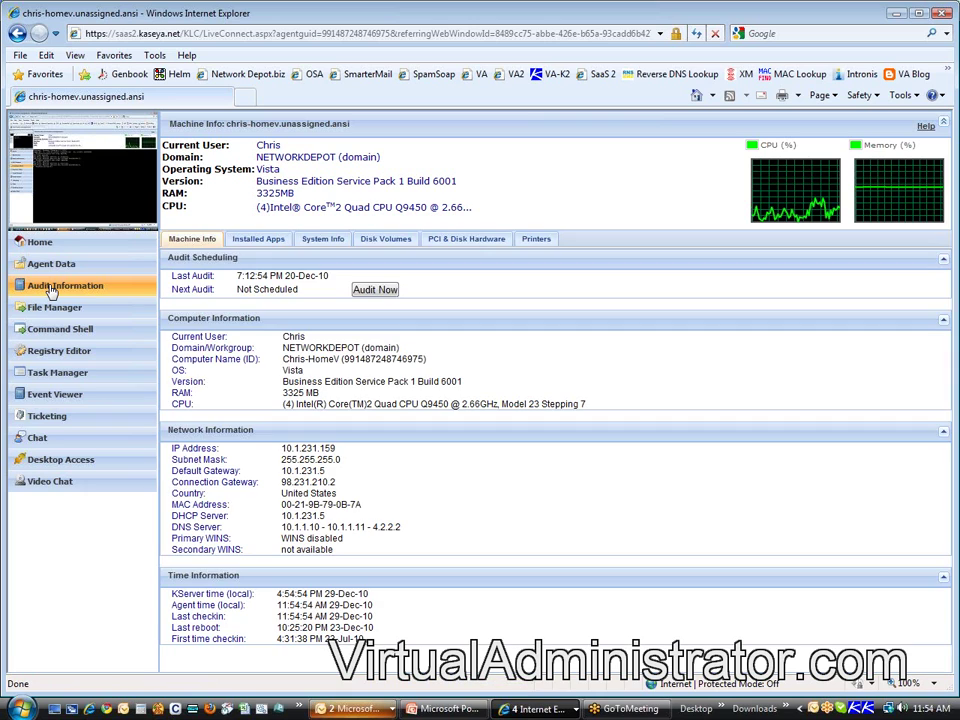
# - Show the Dell OptiPlex 755's system info and look up its serial number on Dell's support site
pyautogui.click(323, 246)
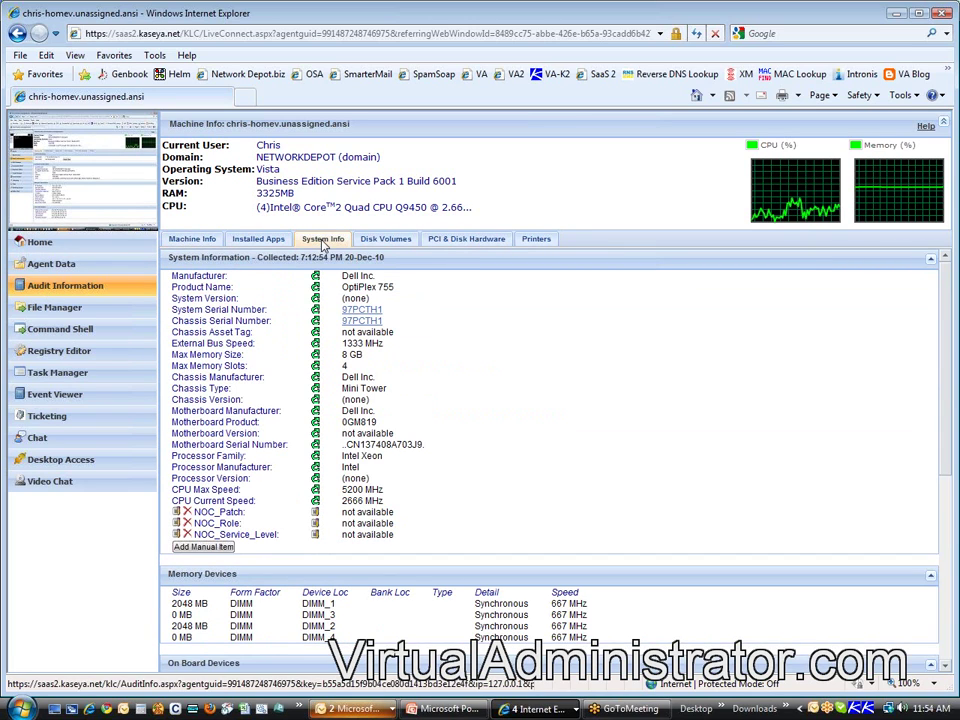
pyautogui.click(362, 319)
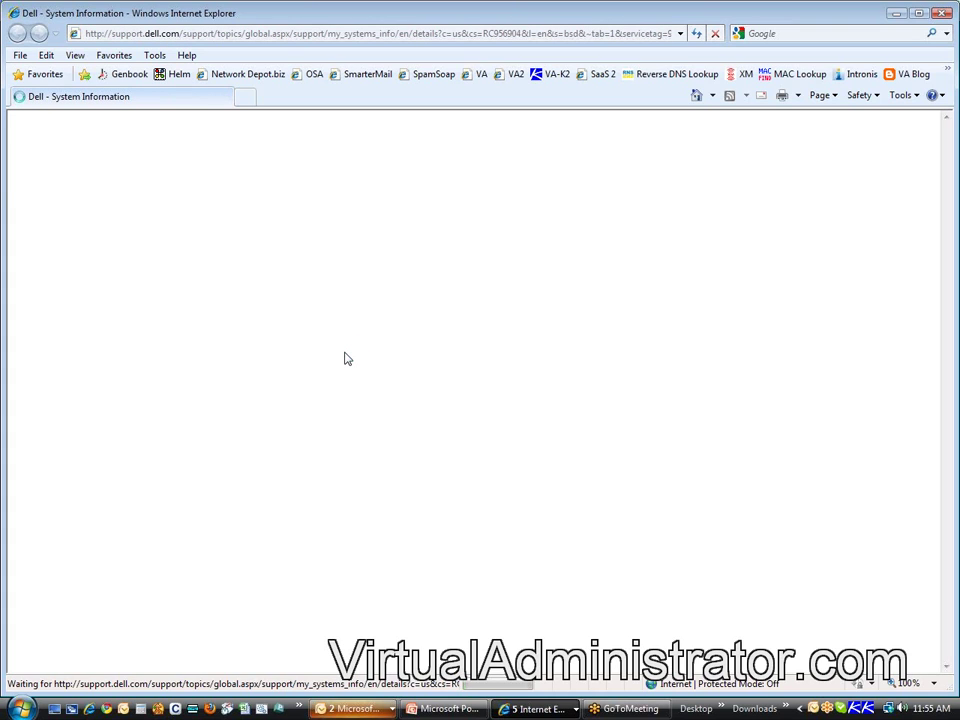
# - Highlight the 12/9/2008 ship date and 345 days of warranty left, then leave the Dell page
pyautogui.moveTo(396, 405); pyautogui.dragTo(348, 405)
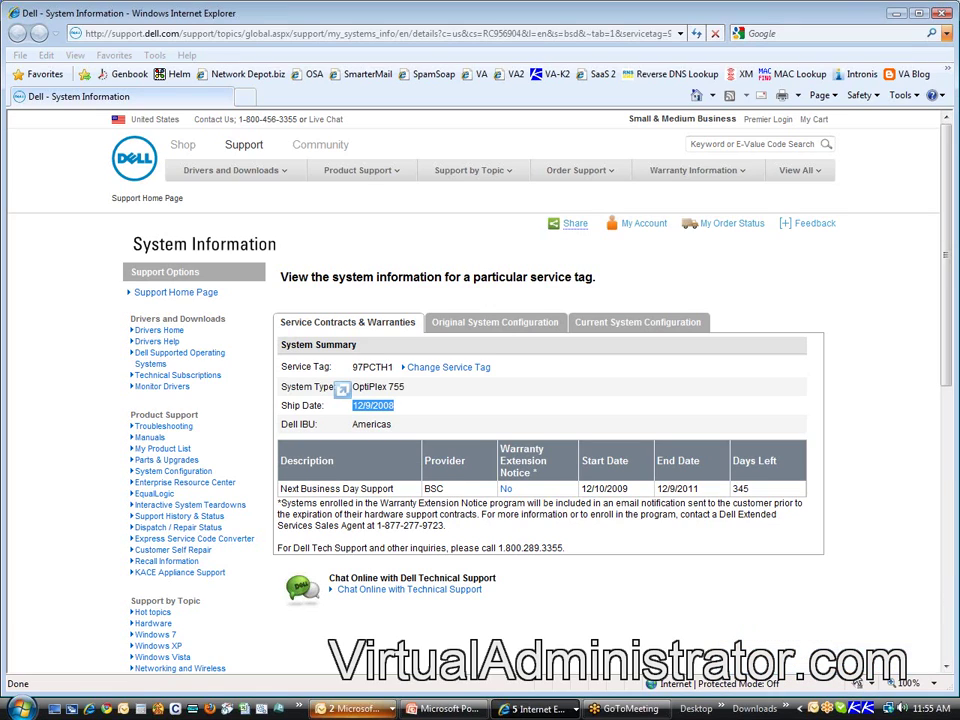
pyautogui.moveTo(712, 489); pyautogui.dragTo(752, 489)
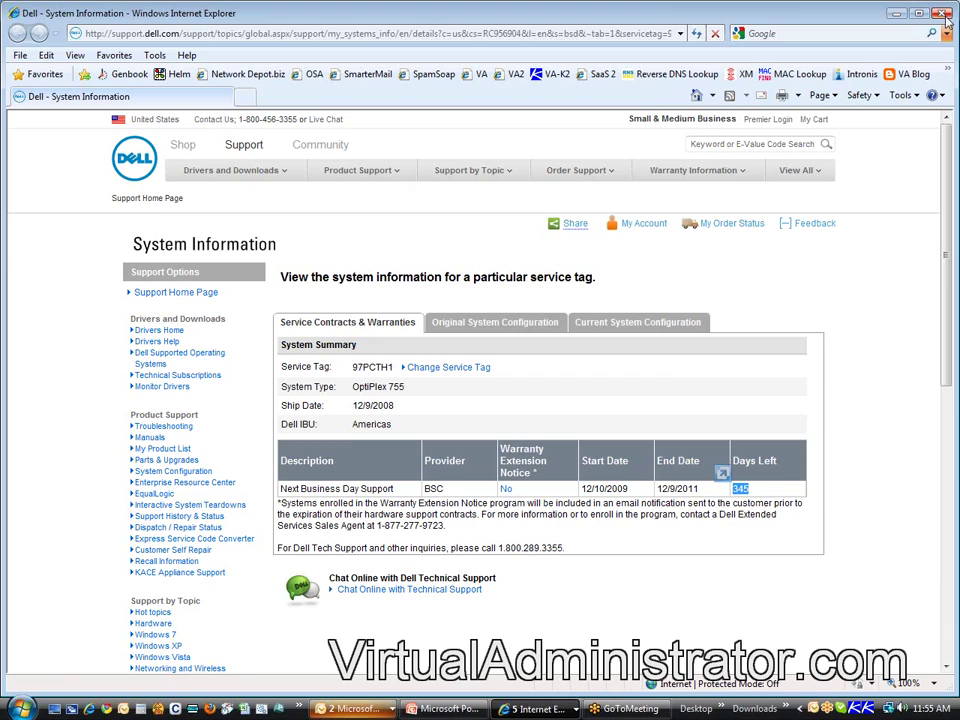
pyautogui.hotkey('alt', 'Tab')
# - Review PCI hardware and the 932.32 GB disk volume, then list installed applications (311 total)
pyautogui.click(481, 243)
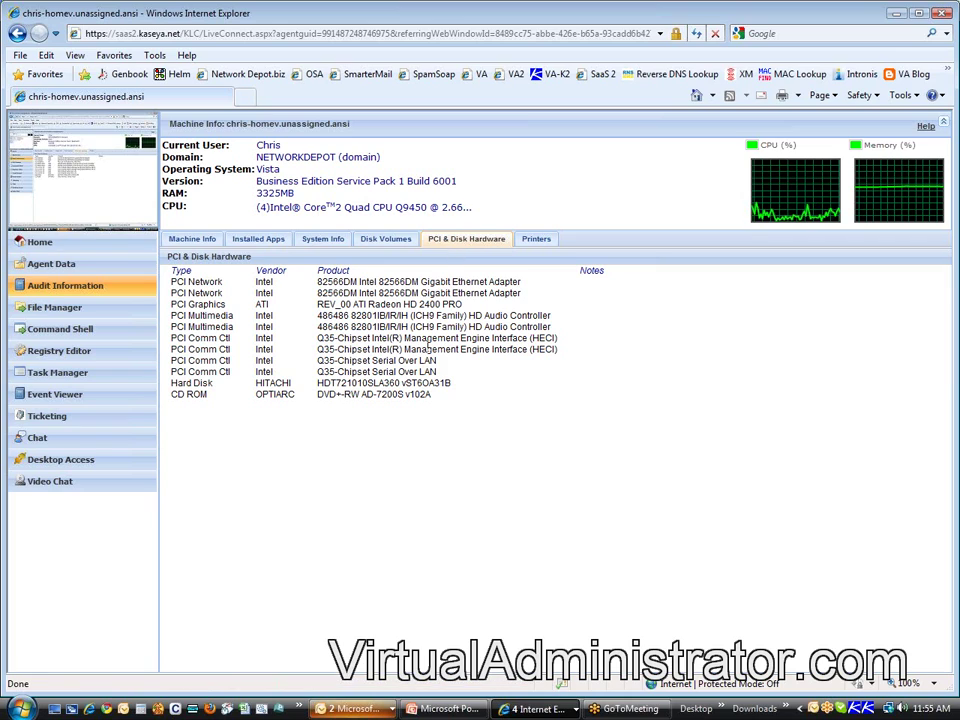
pyautogui.click(385, 239)
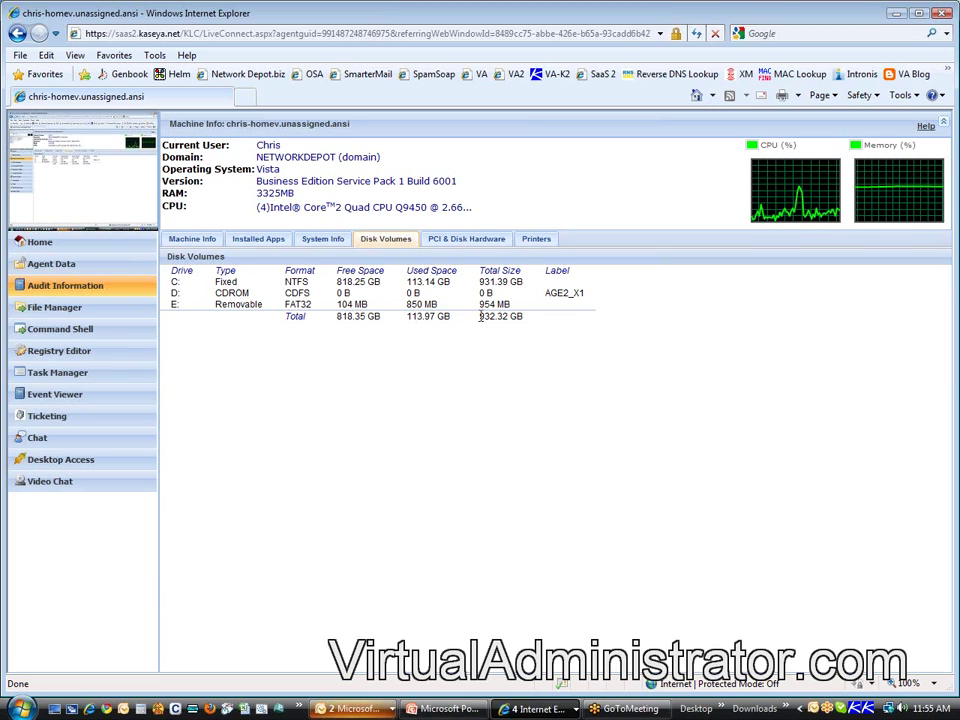
pyautogui.moveTo(481, 316); pyautogui.dragTo(542, 317)
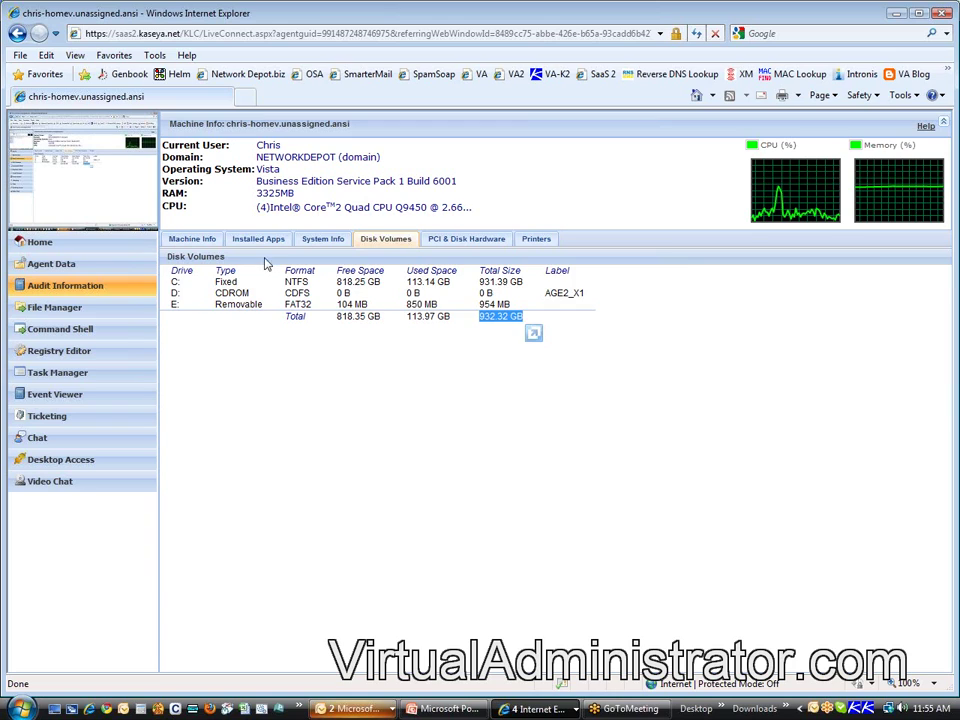
pyautogui.click(258, 241)
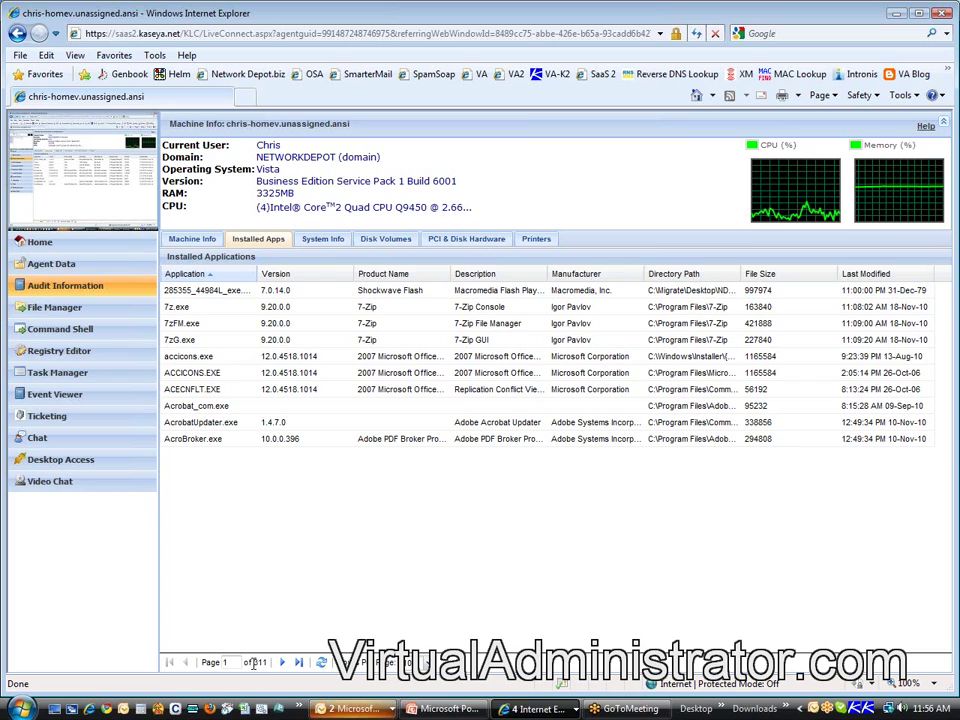
pyautogui.doubleClick(259, 663)
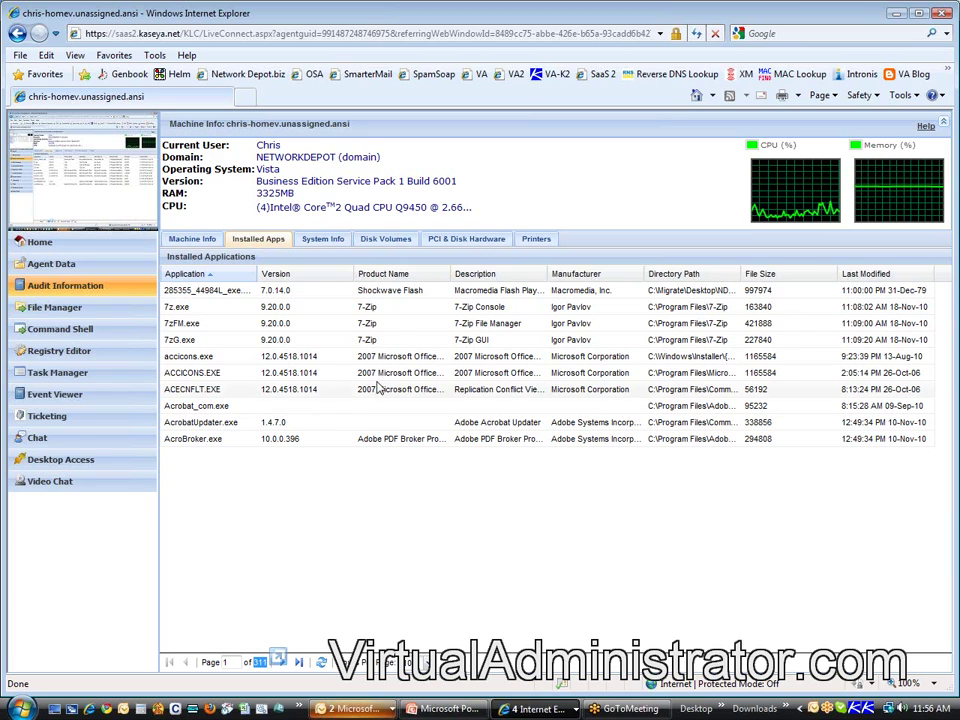
# - Minimize both Live Connect session windows and return to the main VSA console
pyautogui.click(897, 15)
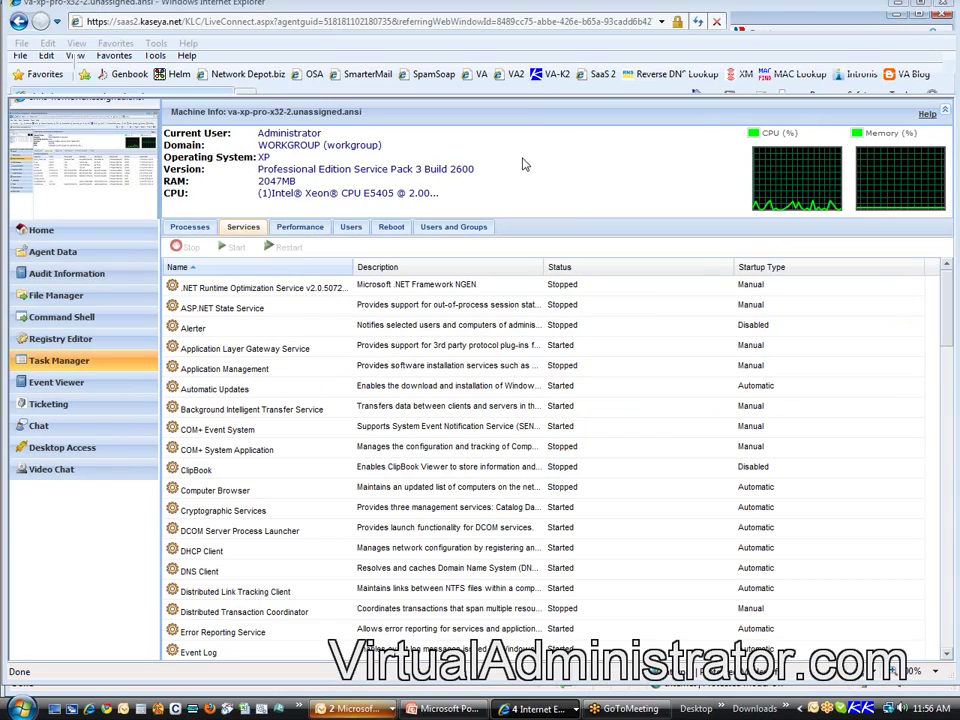
pyautogui.click(897, 7)
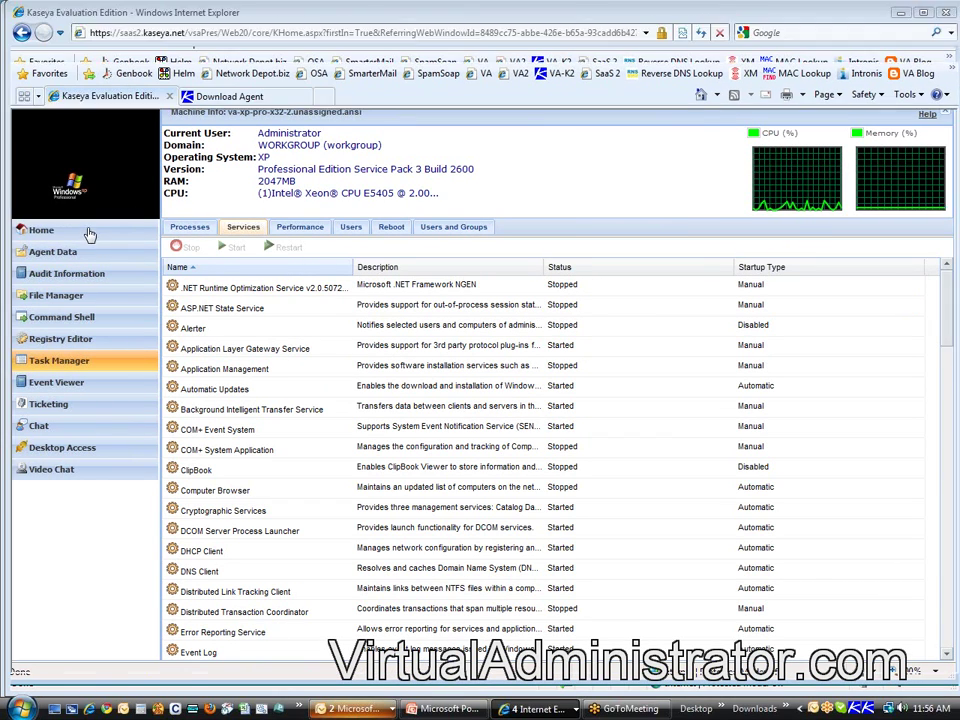
pyautogui.click(52, 199)
# - Show the Audit module's Add/Remove programs list for the first non-template machine
pyautogui.click(49, 280)
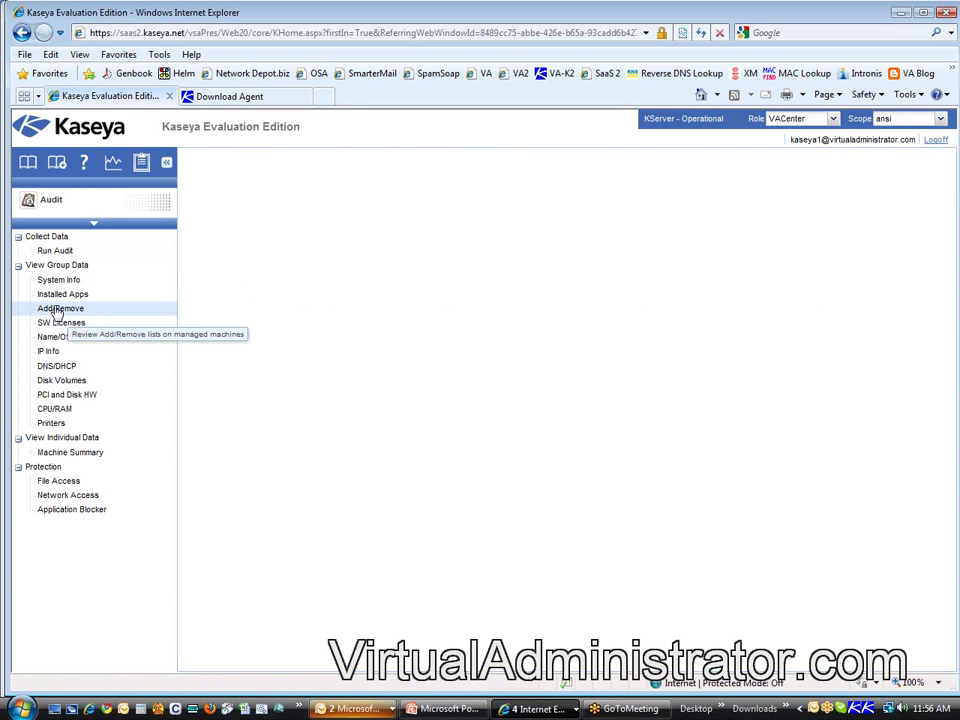
pyautogui.click(57, 310)
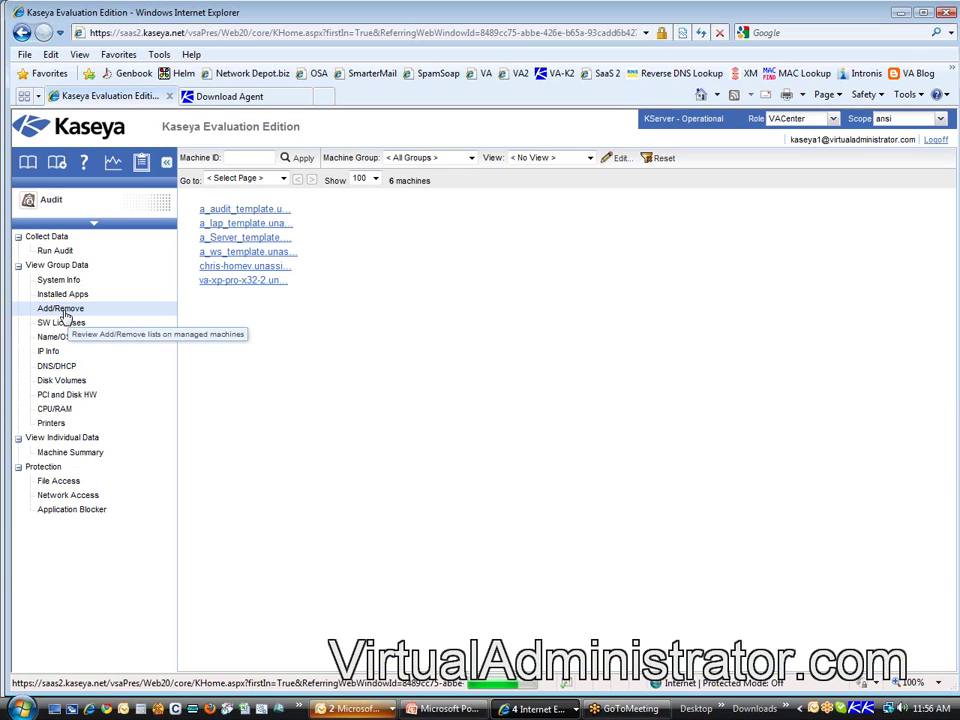
pyautogui.click(237, 268)
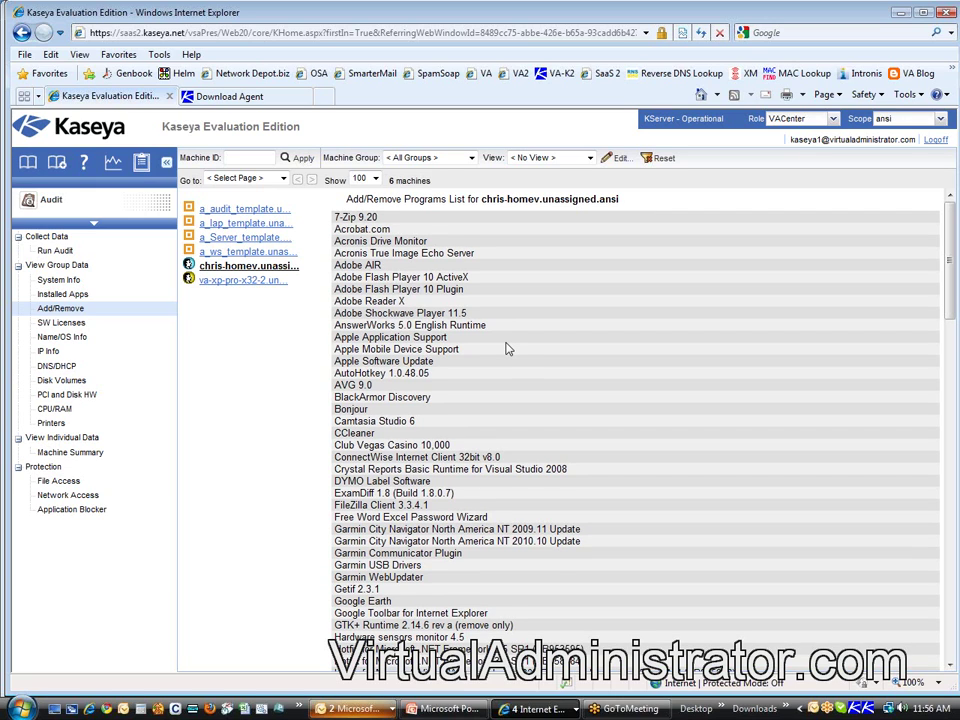
pyautogui.scroll(-8, 506, 348)
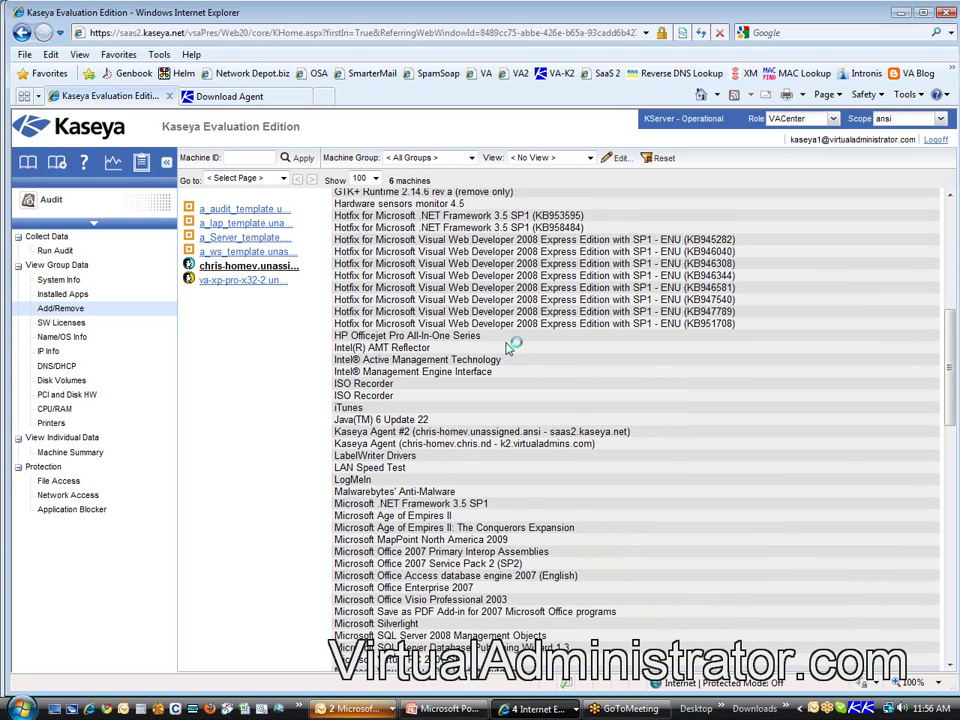
pyautogui.scroll(9, 506, 348)
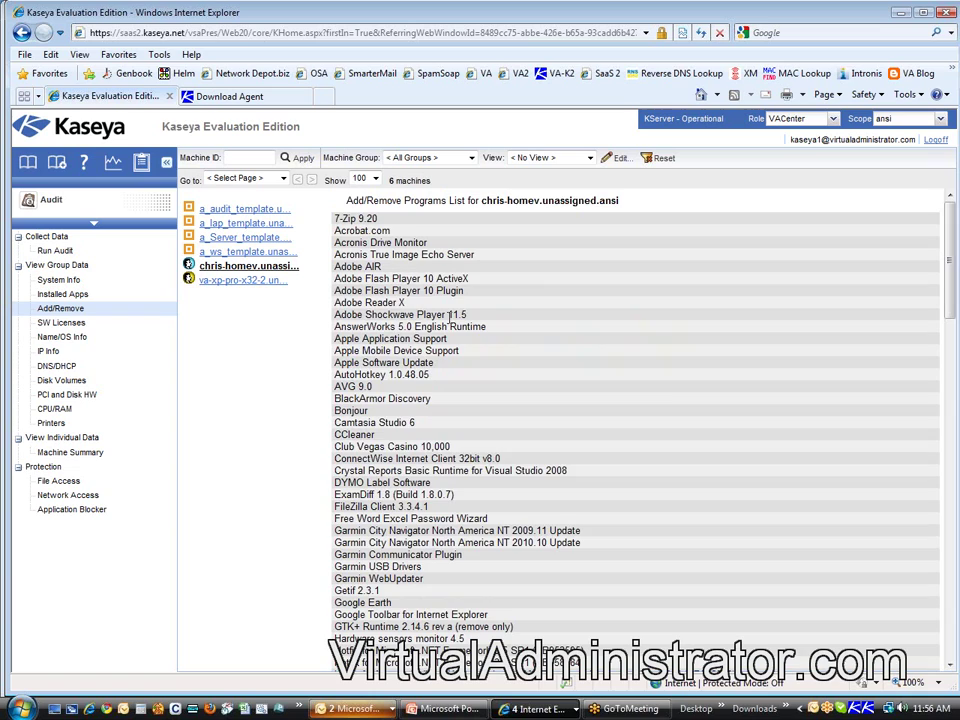
pyautogui.scroll(-3, 342, 330)
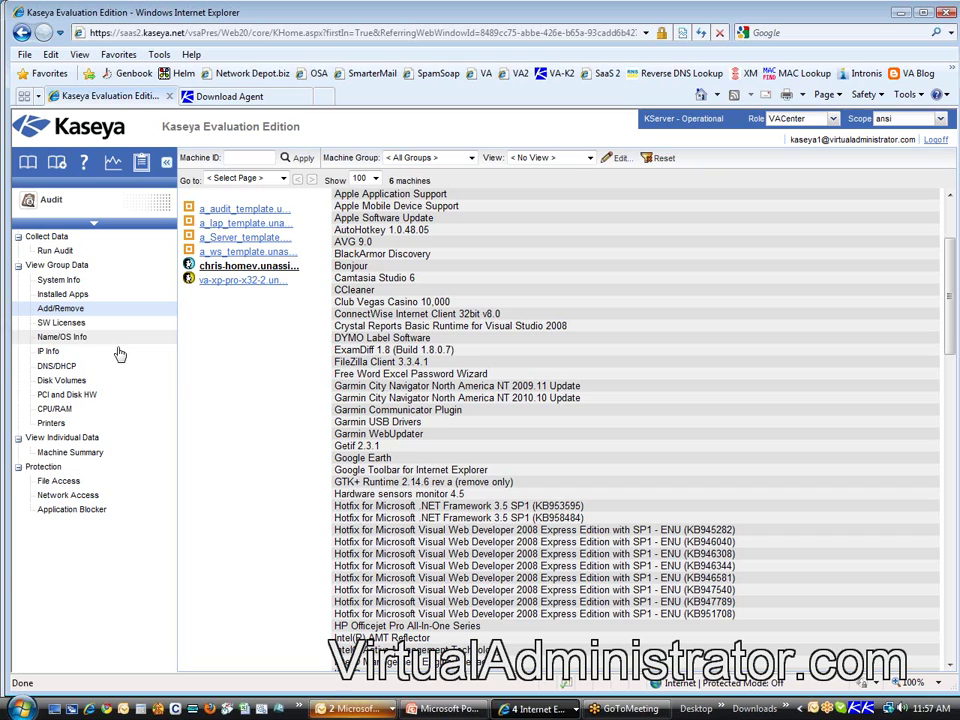
# - Switch back to the Agent module to list all six machines in Agent Status
pyautogui.click(30, 202)
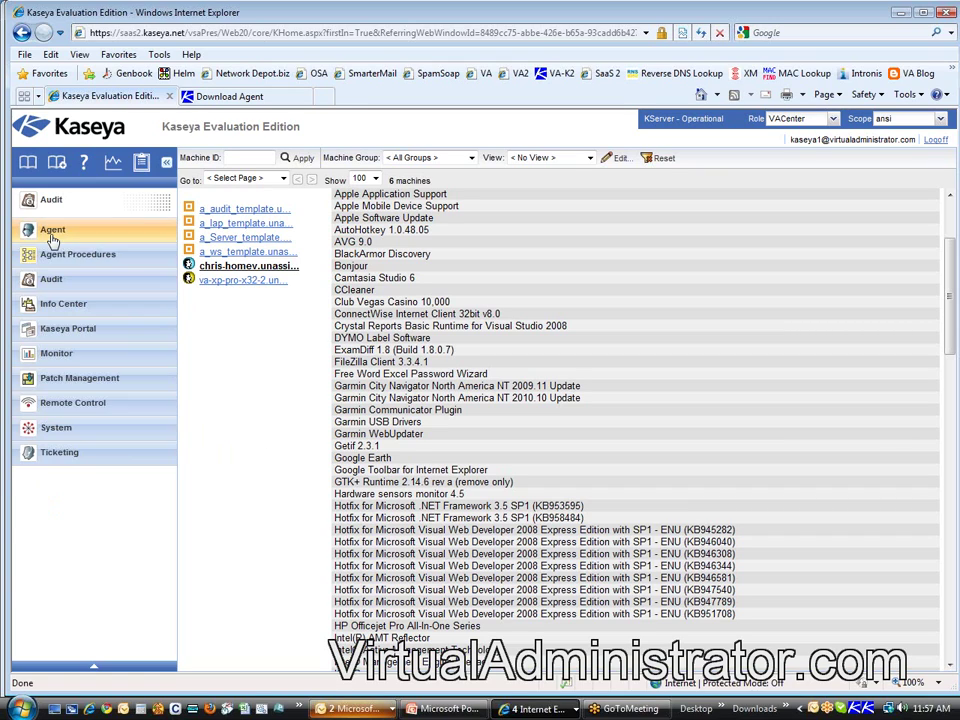
pyautogui.click(98, 246)
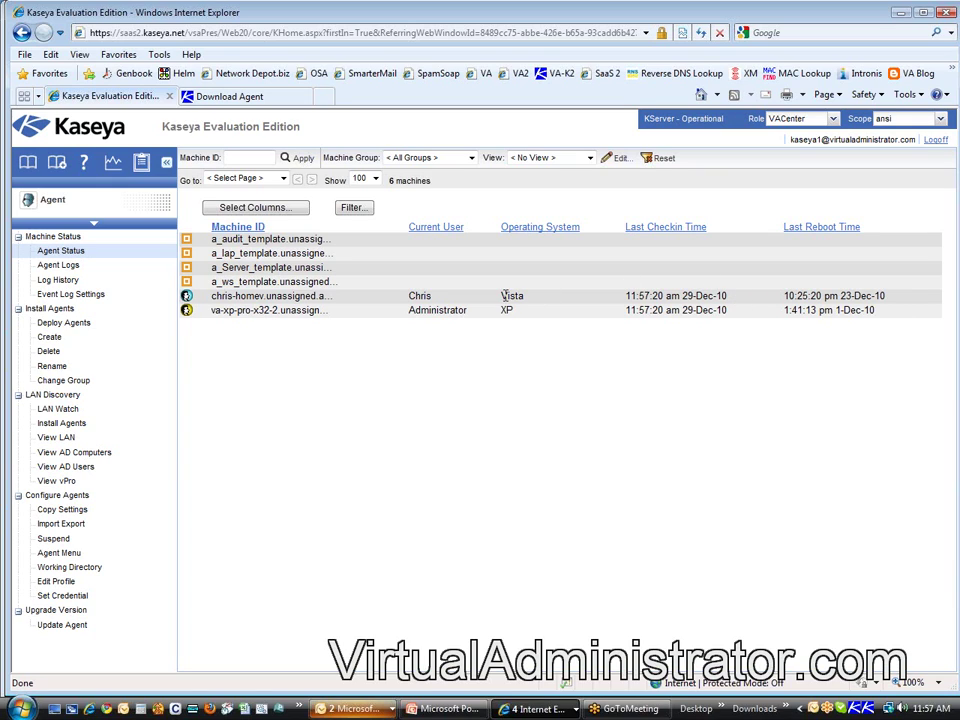
# - In the column chooser, pick Domain/Workgroup, OS Version, IP Address and Connection Gateway
pyautogui.click(256, 212)
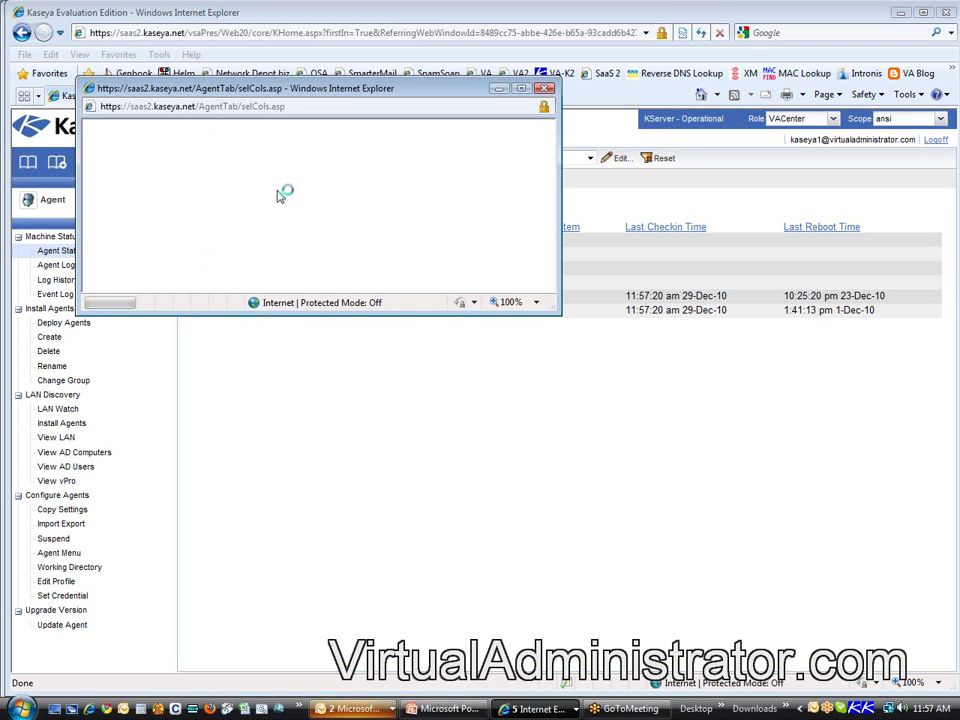
pyautogui.moveTo(366, 94); pyautogui.dragTo(555, 297)
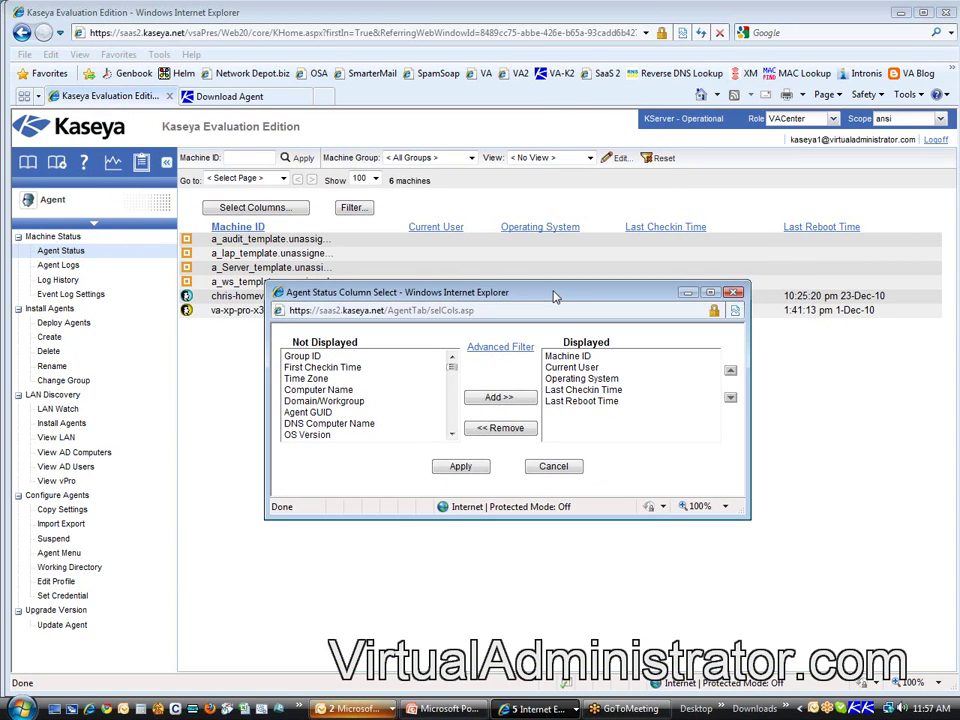
pyautogui.click(340, 401)
pyautogui.keyDown('ctrl'); pyautogui.click(322, 436); pyautogui.keyUp('ctrl')
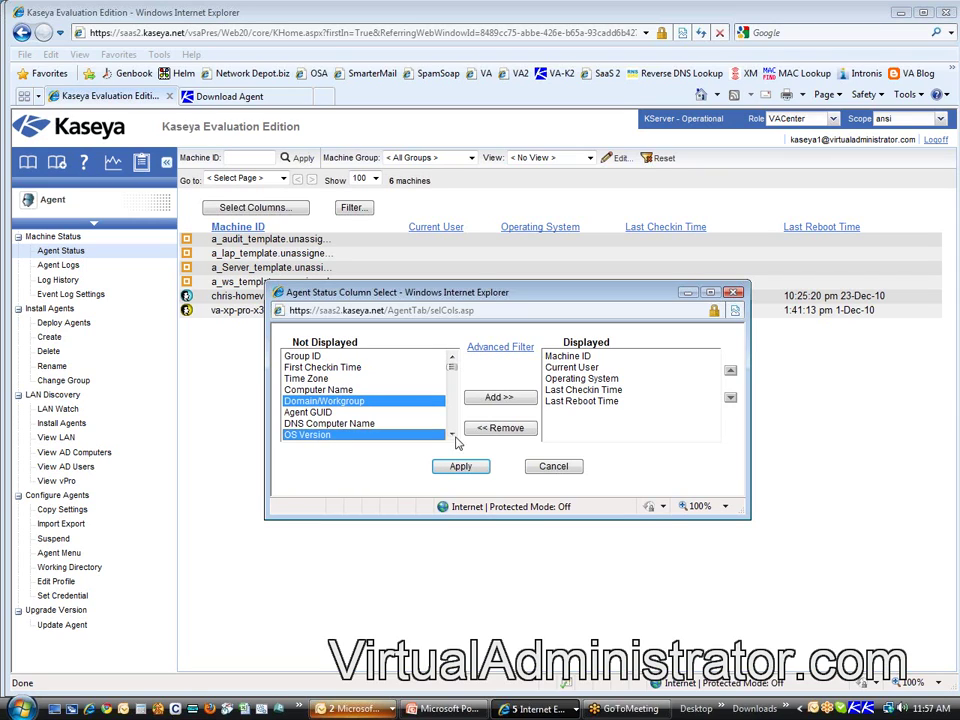
pyautogui.click(451, 434)
pyautogui.click(451, 434)
pyautogui.click(451, 437)
pyautogui.click(451, 437)
pyautogui.keyDown('ctrl'); pyautogui.click(322, 402); pyautogui.keyUp('ctrl')
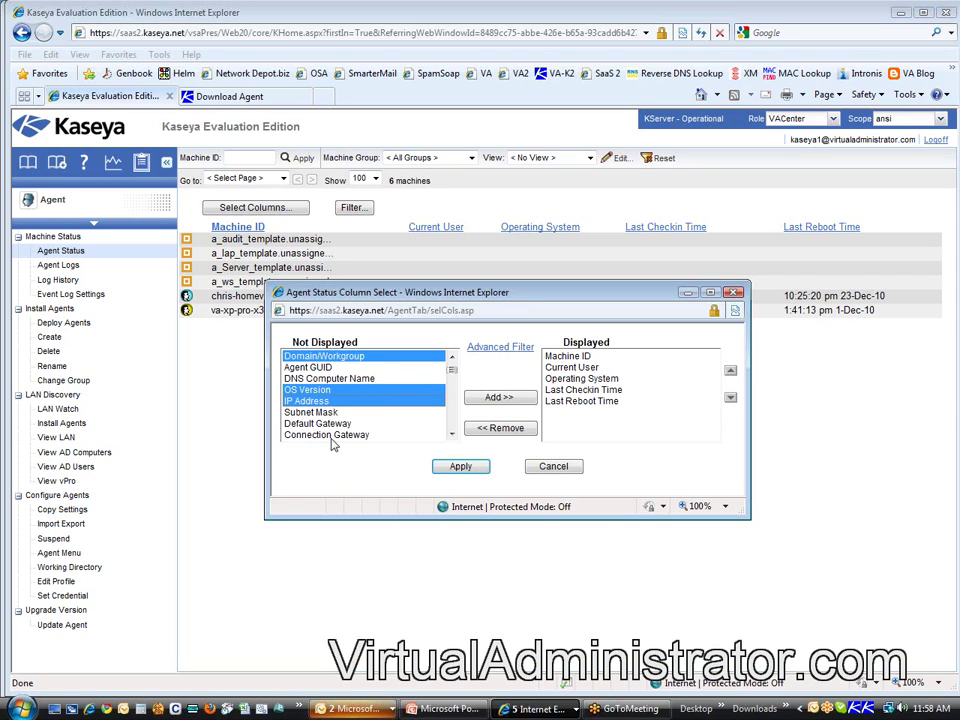
# - Also pick RAM Size, Last Logged In User, Manufacturer and Chassis Type, and add all to Displayed
pyautogui.keyDown('ctrl'); pyautogui.click(366, 436); pyautogui.keyUp('ctrl')
pyautogui.scroll(-11, 452, 434)
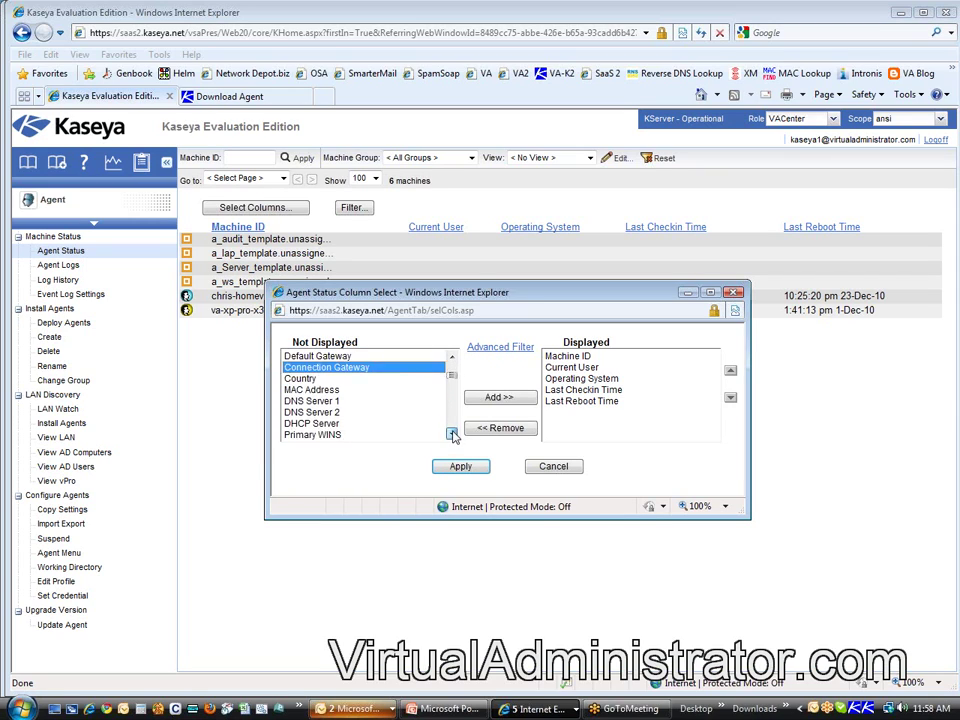
pyautogui.click(451, 434)
pyautogui.click(451, 434)
pyautogui.keyDown('ctrl'); pyautogui.click(310, 407); pyautogui.keyUp('ctrl')
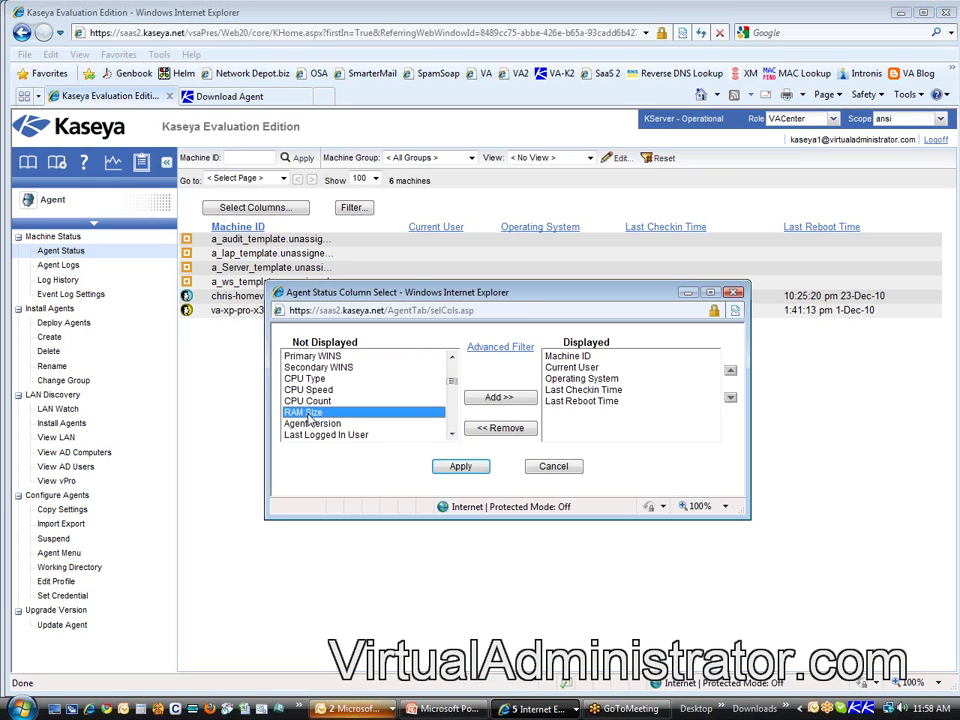
pyautogui.click(452, 436)
pyautogui.click(451, 435)
pyautogui.keyDown('ctrl'); pyautogui.click(405, 401); pyautogui.keyUp('ctrl')
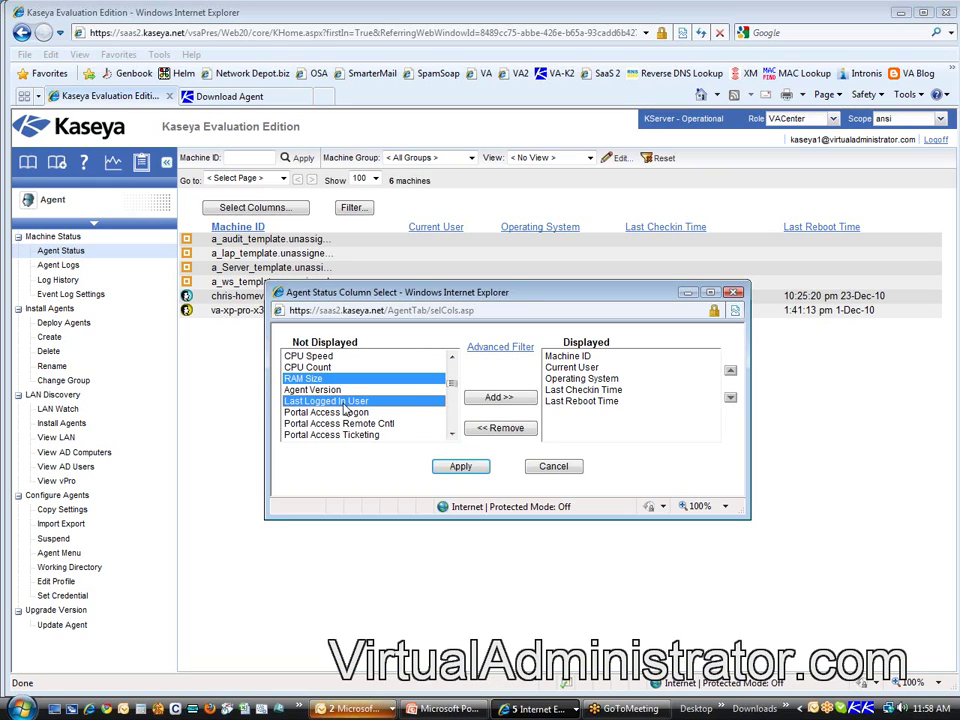
pyautogui.click(451, 435)
pyautogui.click(452, 435)
pyautogui.scroll(-3, 452, 436)
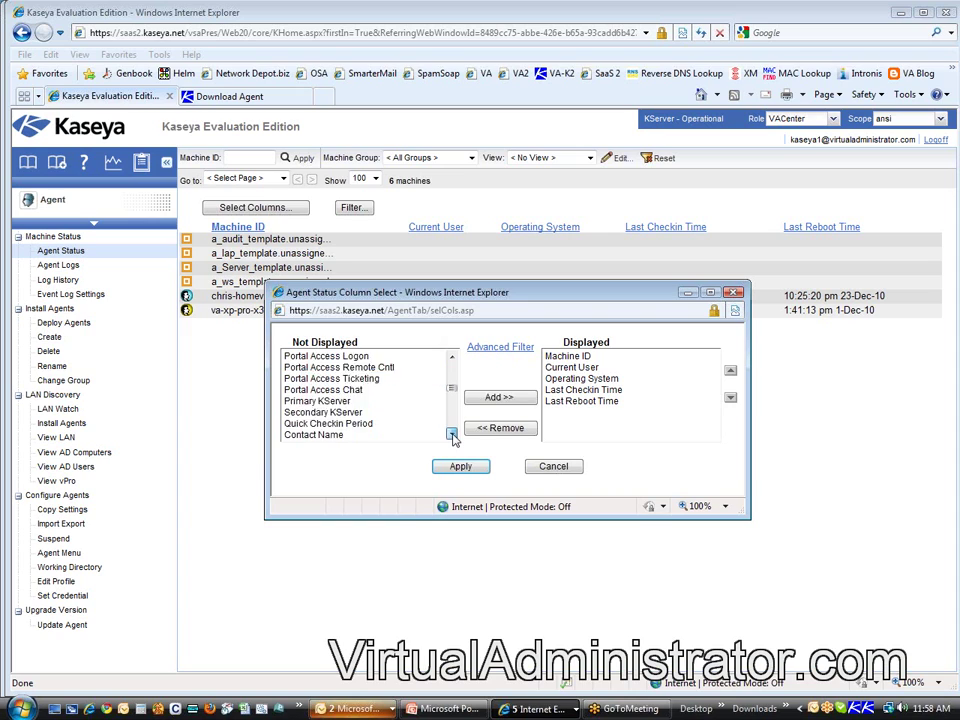
pyautogui.keyDown('ctrl'); pyautogui.click(335, 413); pyautogui.keyUp('ctrl')
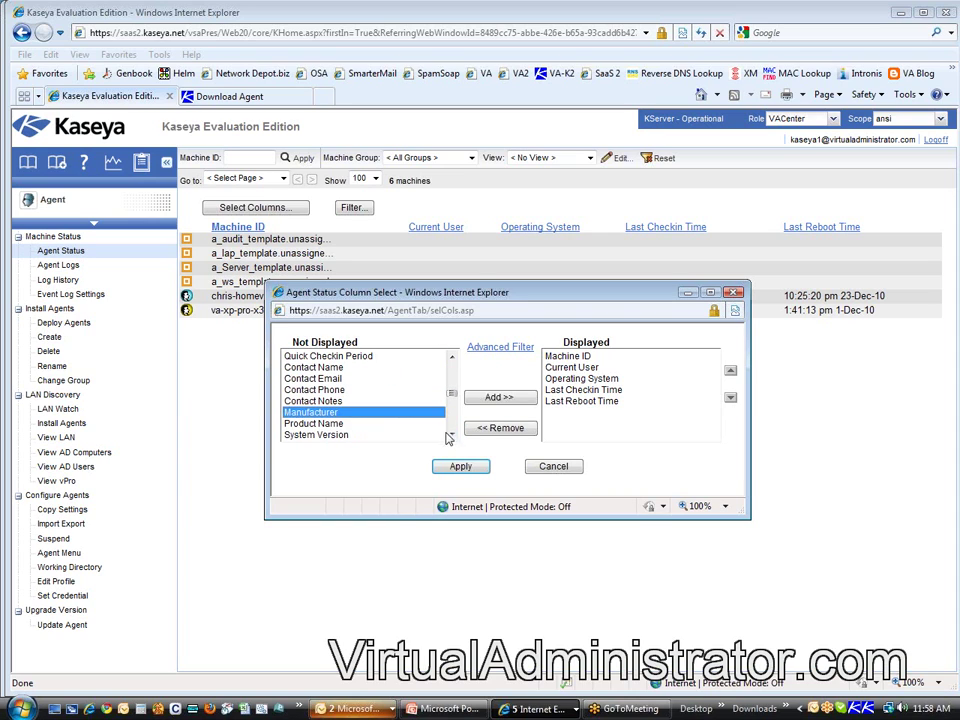
pyautogui.click(451, 435)
pyautogui.click(451, 435)
pyautogui.click(451, 435)
pyautogui.click(451, 435)
pyautogui.click(451, 435)
pyautogui.click(451, 435)
pyautogui.click(451, 435)
pyautogui.click(451, 435)
pyautogui.click(451, 435)
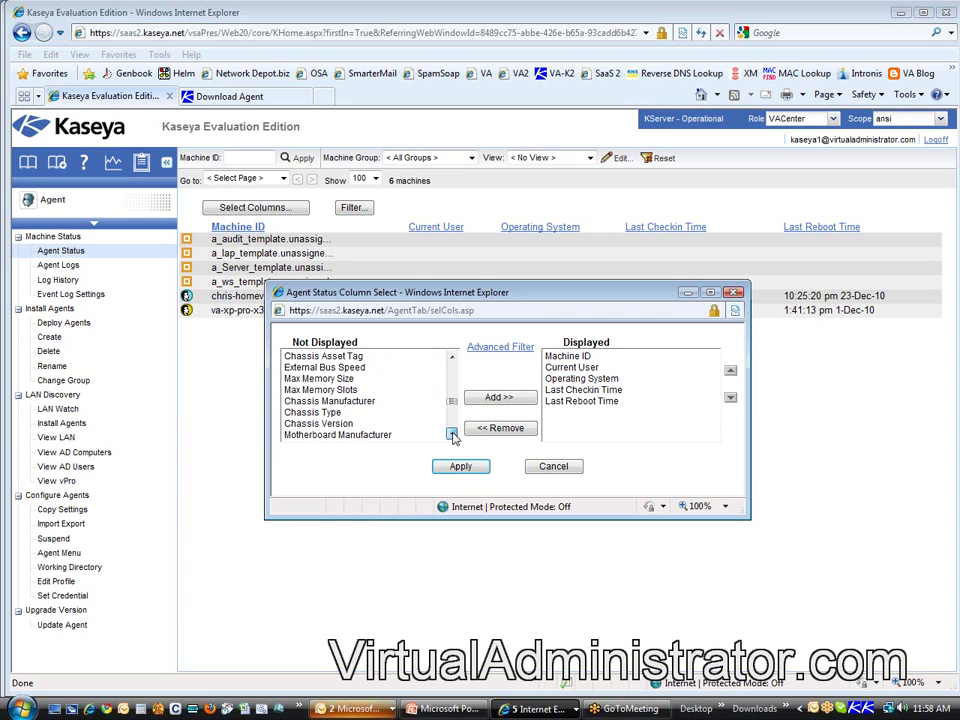
pyautogui.keyDown('ctrl'); pyautogui.click(350, 413); pyautogui.keyUp('ctrl')
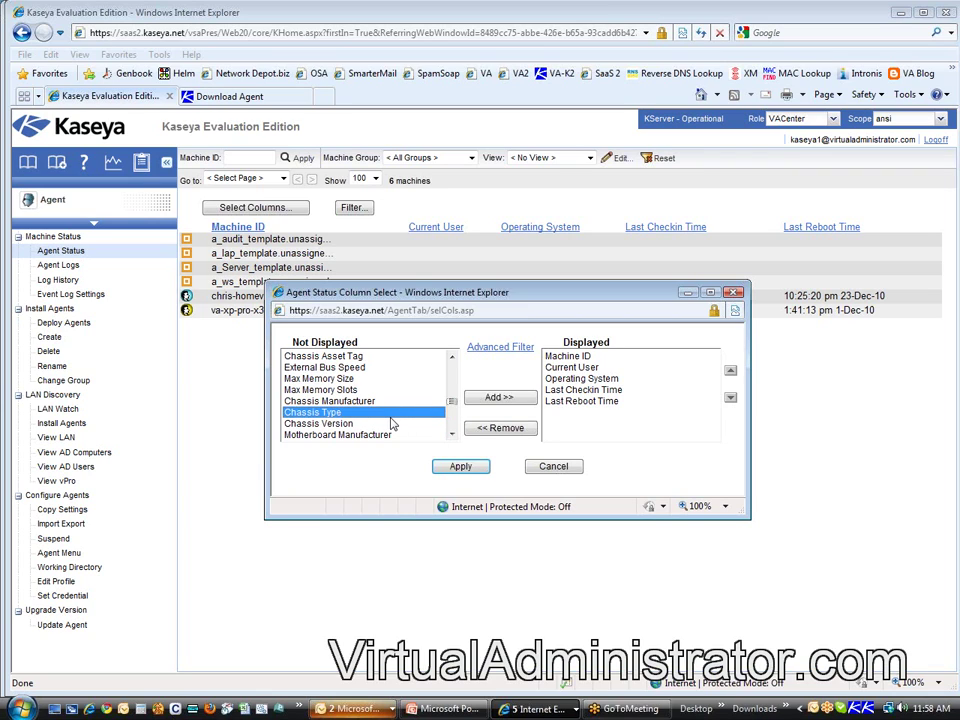
pyautogui.click(502, 400)
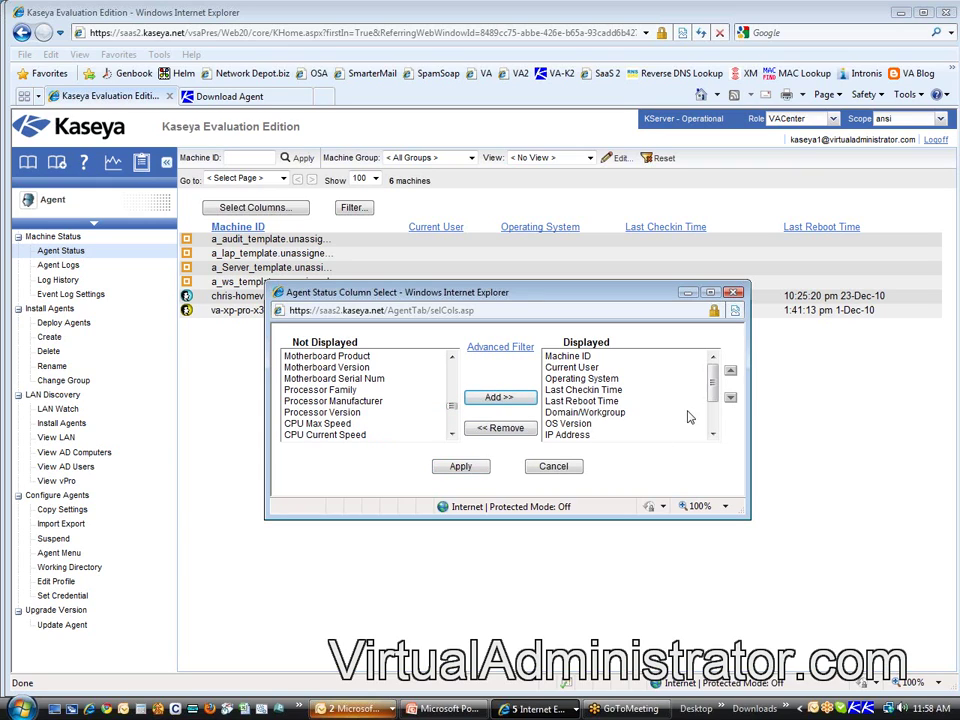
# - Move Last Logged In User up to sit right after Current User
pyautogui.moveTo(713, 383); pyautogui.dragTo(716, 422)
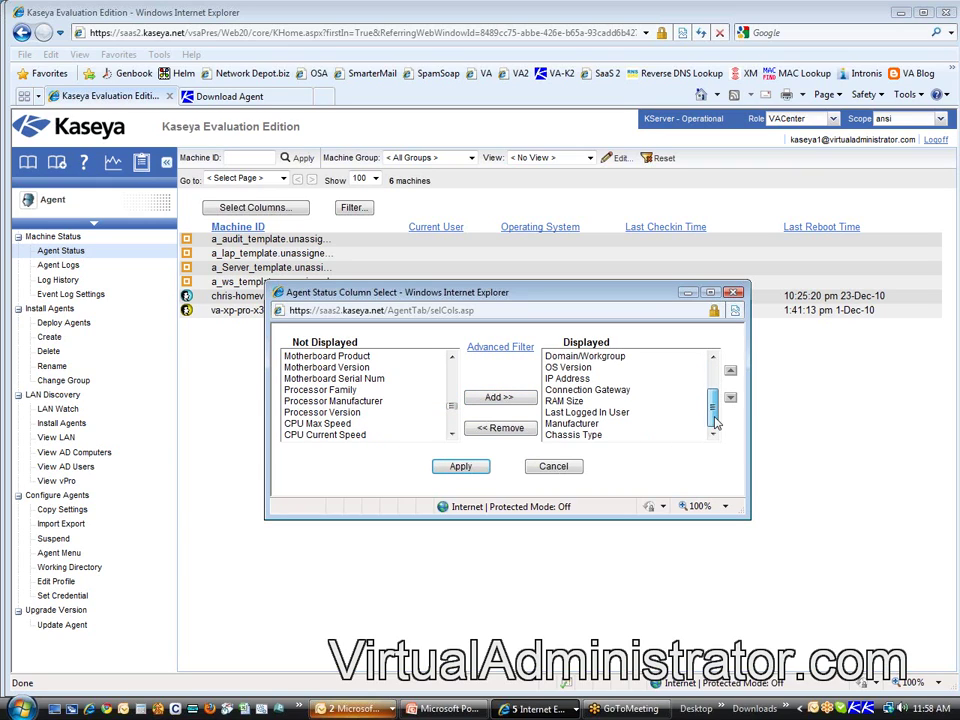
pyautogui.click(590, 412)
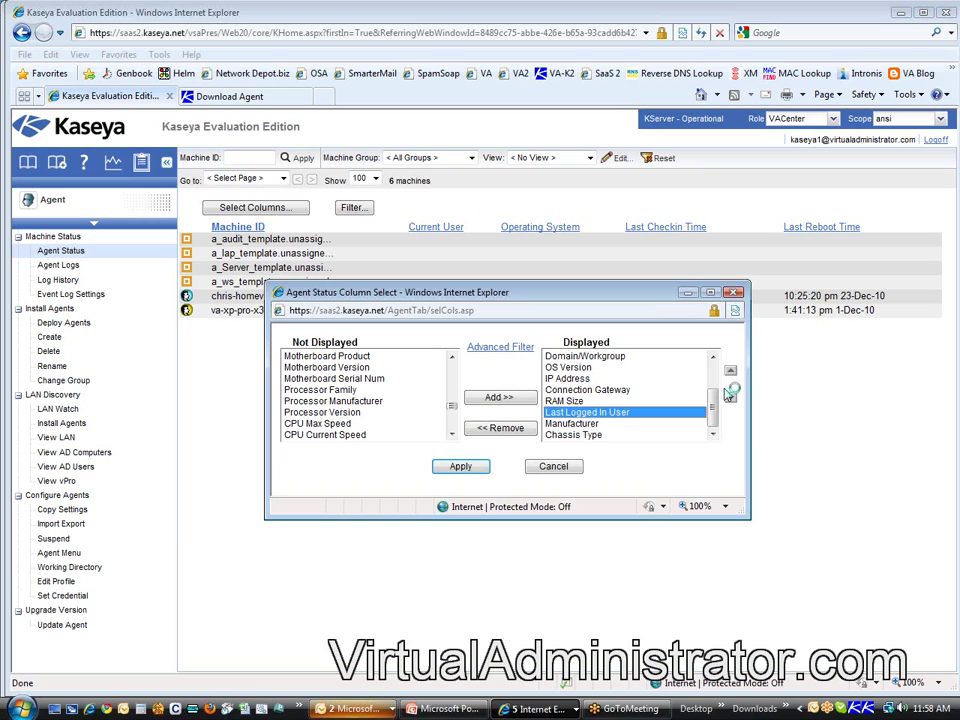
pyautogui.click(730, 372)
pyautogui.click(730, 372)
pyautogui.click(730, 372)
pyautogui.click(730, 372)
pyautogui.click(730, 372)
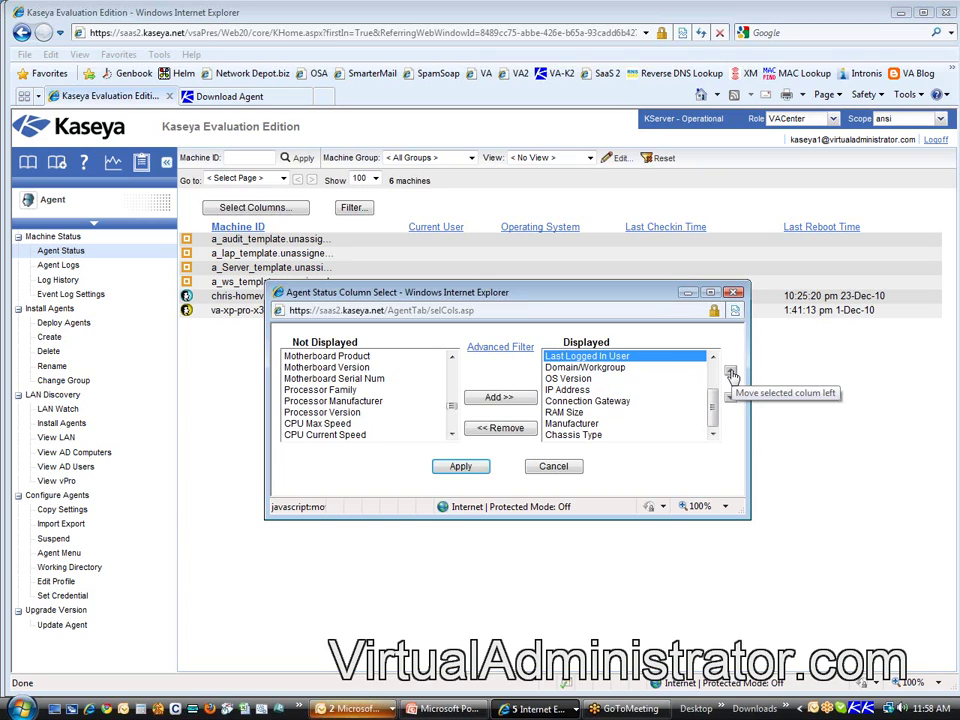
pyautogui.click(730, 372)
pyautogui.click(730, 372)
pyautogui.click(730, 372)
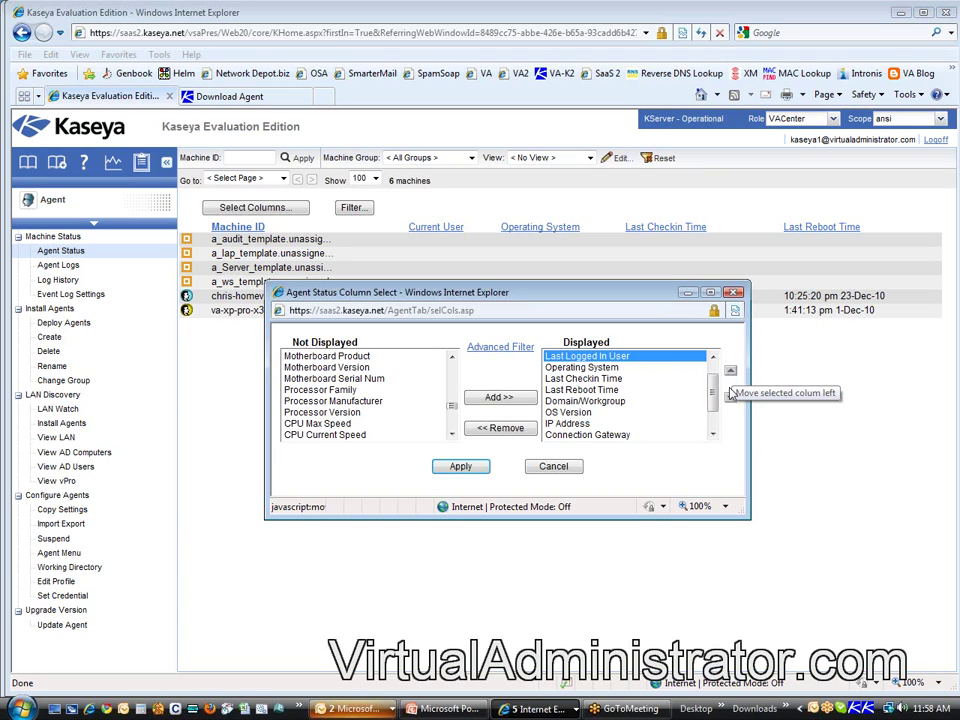
pyautogui.click(730, 372)
pyautogui.click(730, 397)
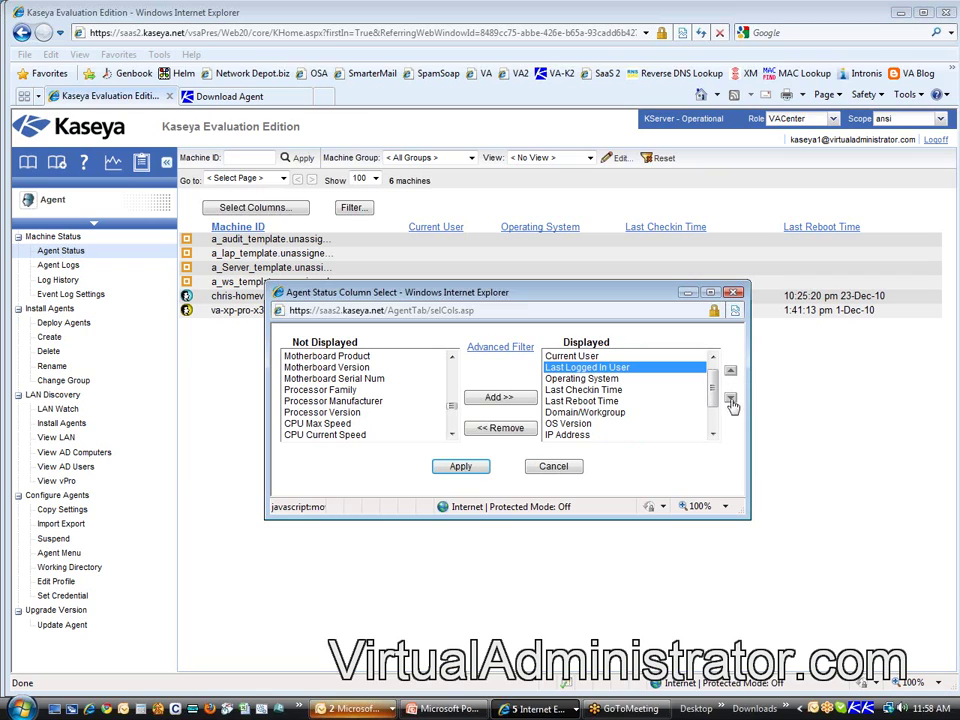
pyautogui.click(592, 378)
# - Move Last Checkin Time down to the end of the displayed columns
pyautogui.click(583, 390)
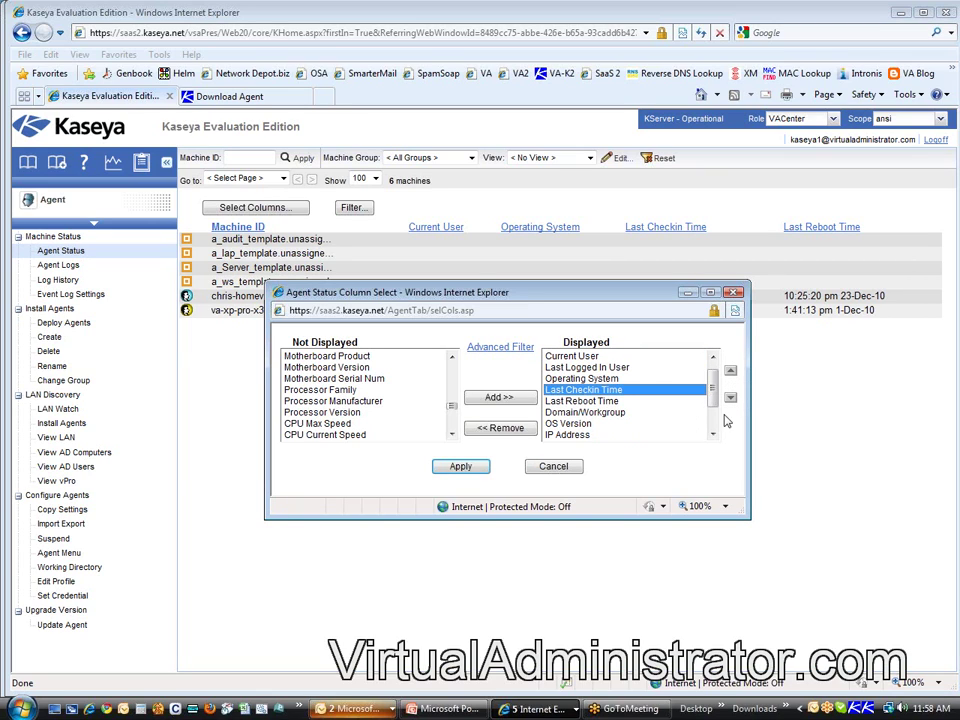
pyautogui.click(730, 398)
pyautogui.click(730, 398)
pyautogui.click(730, 398)
pyautogui.click(730, 398)
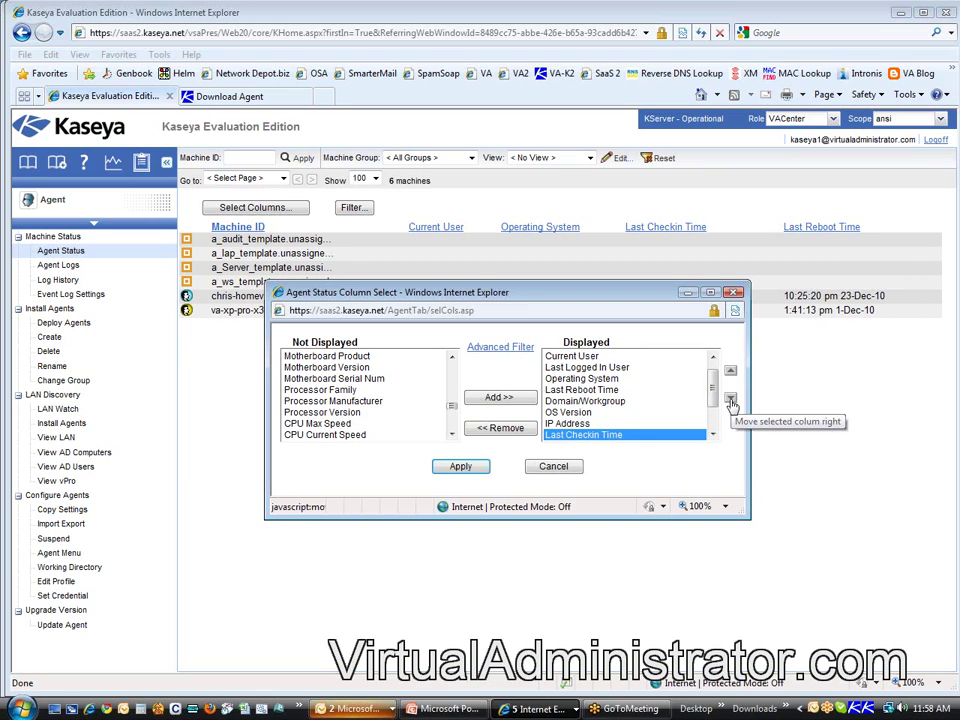
pyautogui.click(730, 398)
pyautogui.click(730, 398)
pyautogui.click(730, 398)
pyautogui.click(730, 398)
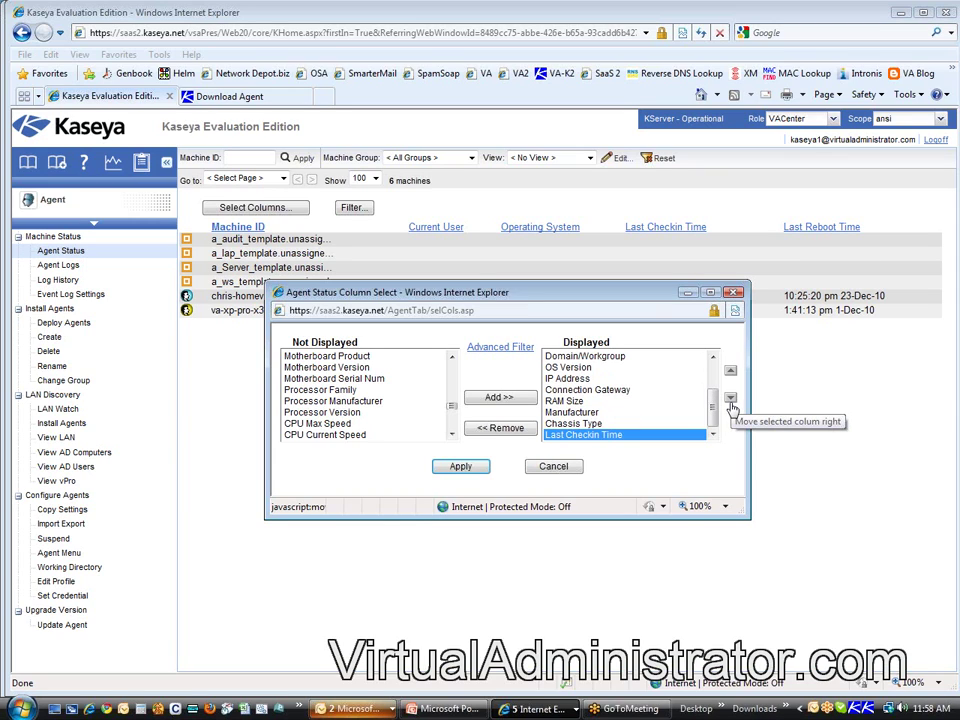
# - Move RAM Size up toward Operating System and remove Last Reboot Time
pyautogui.click(666, 400)
pyautogui.click(730, 372)
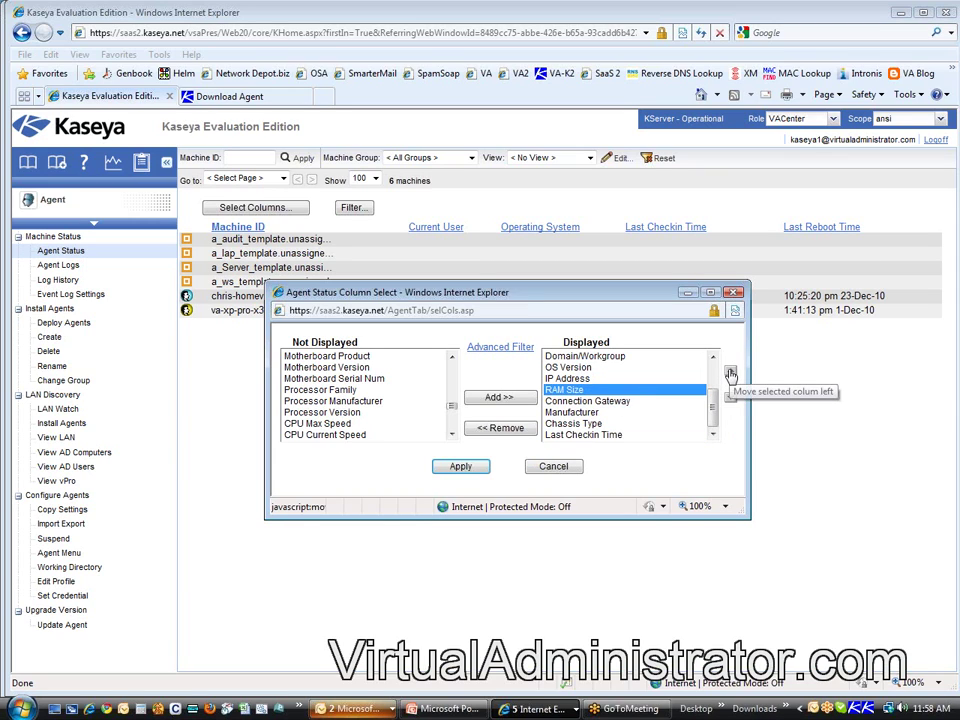
pyautogui.click(730, 372)
pyautogui.click(730, 372)
pyautogui.click(730, 372)
pyautogui.click(712, 358)
pyautogui.click(712, 358)
pyautogui.click(712, 358)
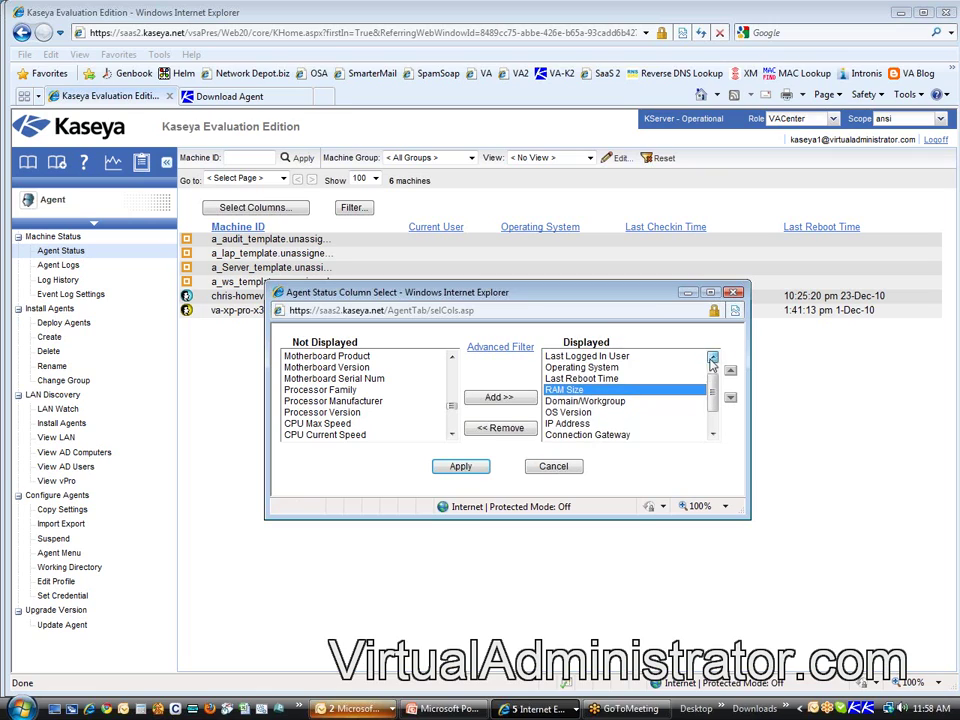
pyautogui.click(605, 379)
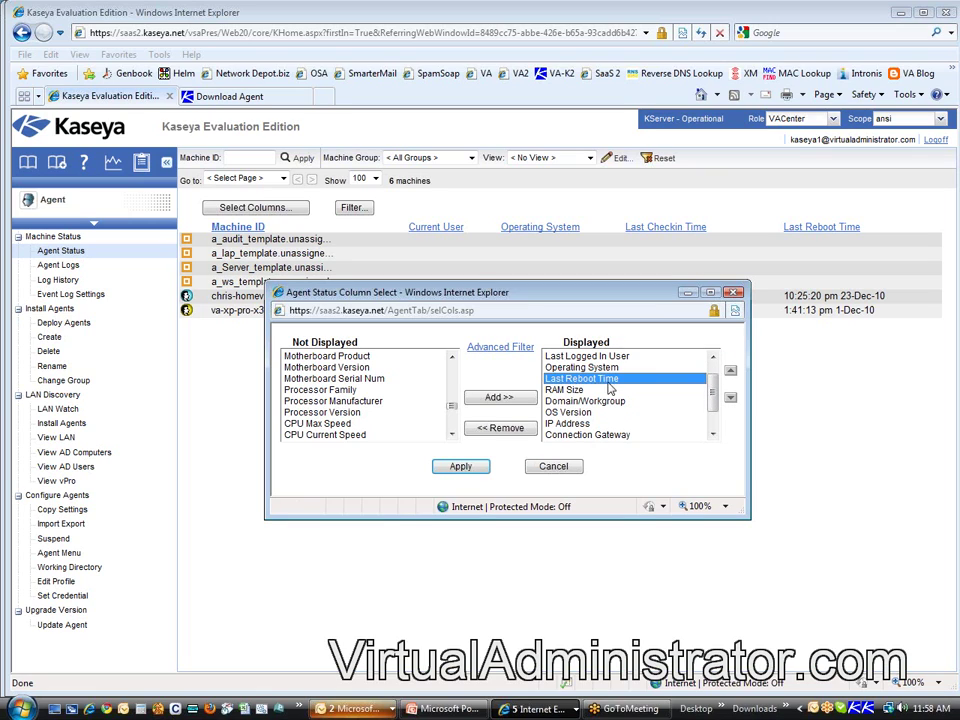
pyautogui.click(524, 428)
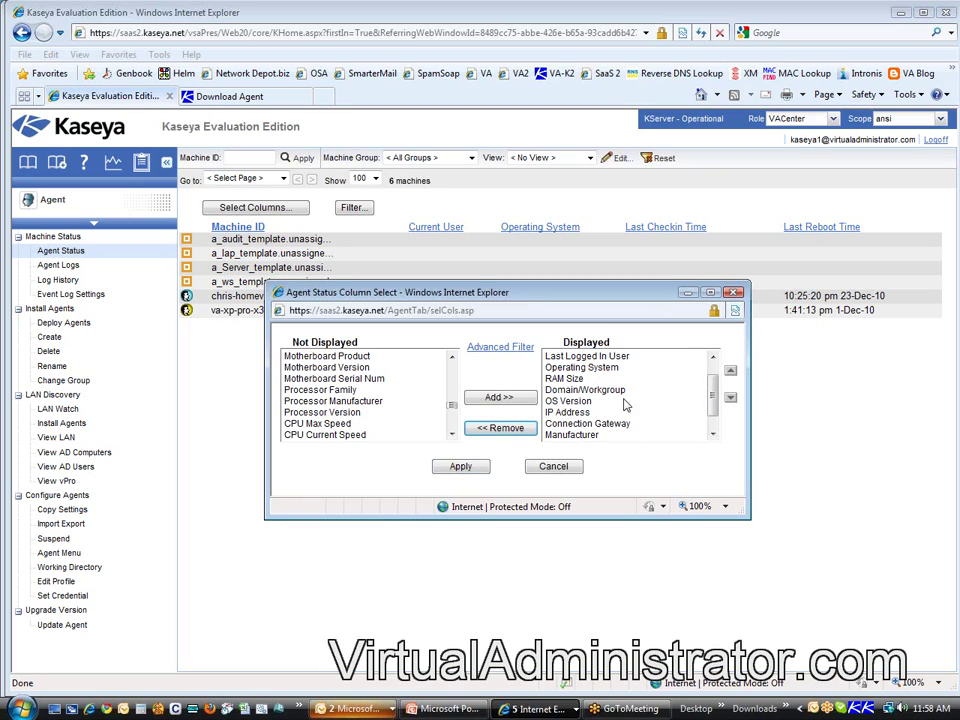
# - Move OS Version above RAM Size and apply the new column layout
pyautogui.moveTo(710, 386); pyautogui.dragTo(714, 420)
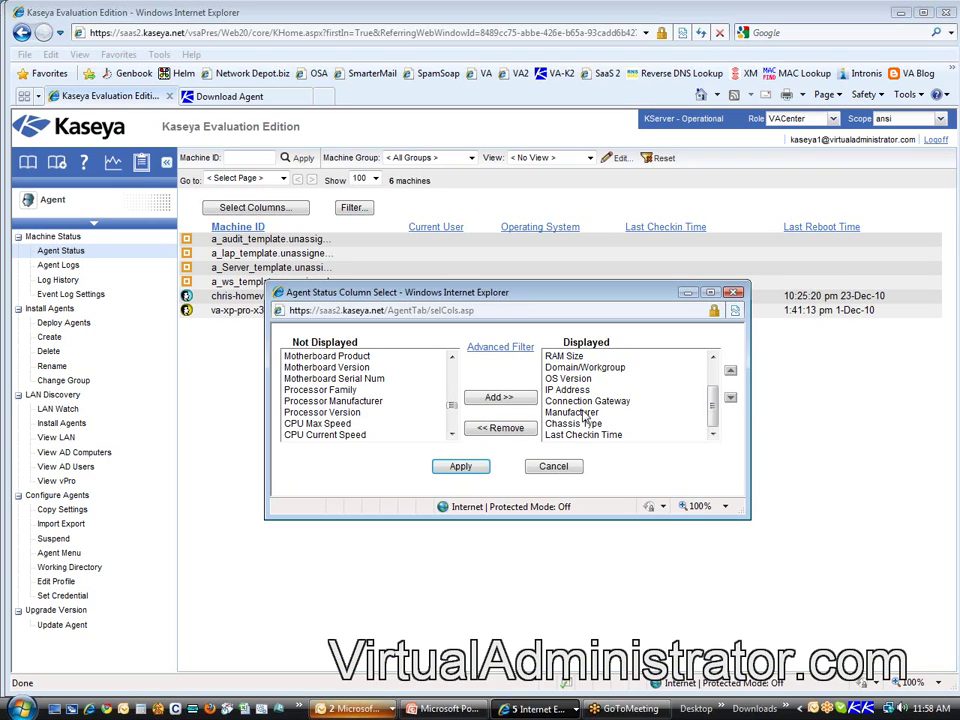
pyautogui.click(584, 380)
pyautogui.click(730, 371)
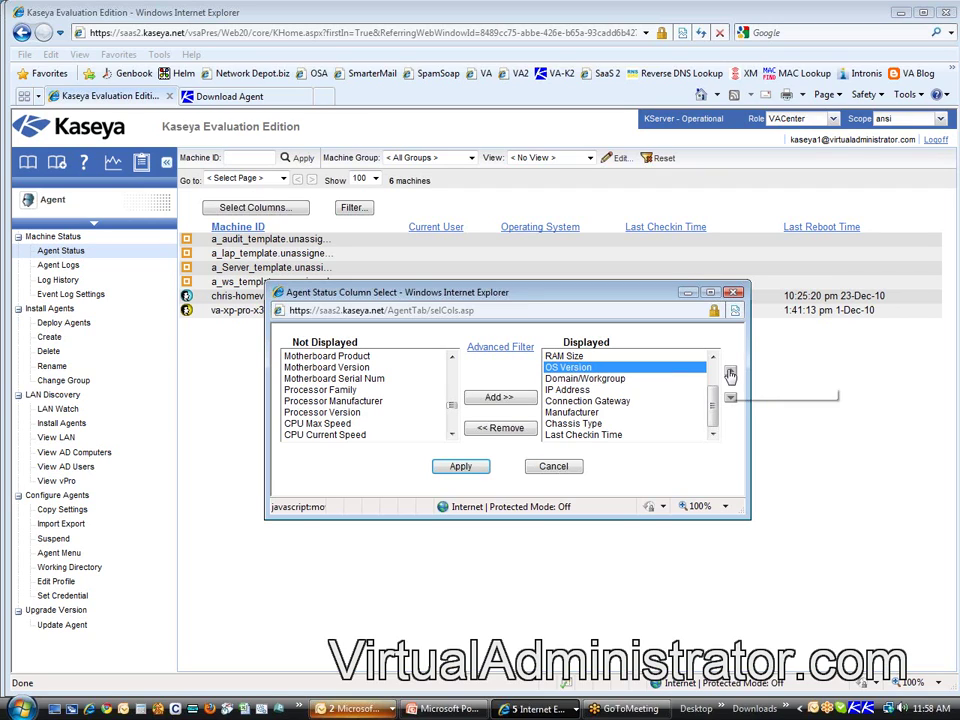
pyautogui.click(730, 371)
pyautogui.scroll(2, 625, 400)
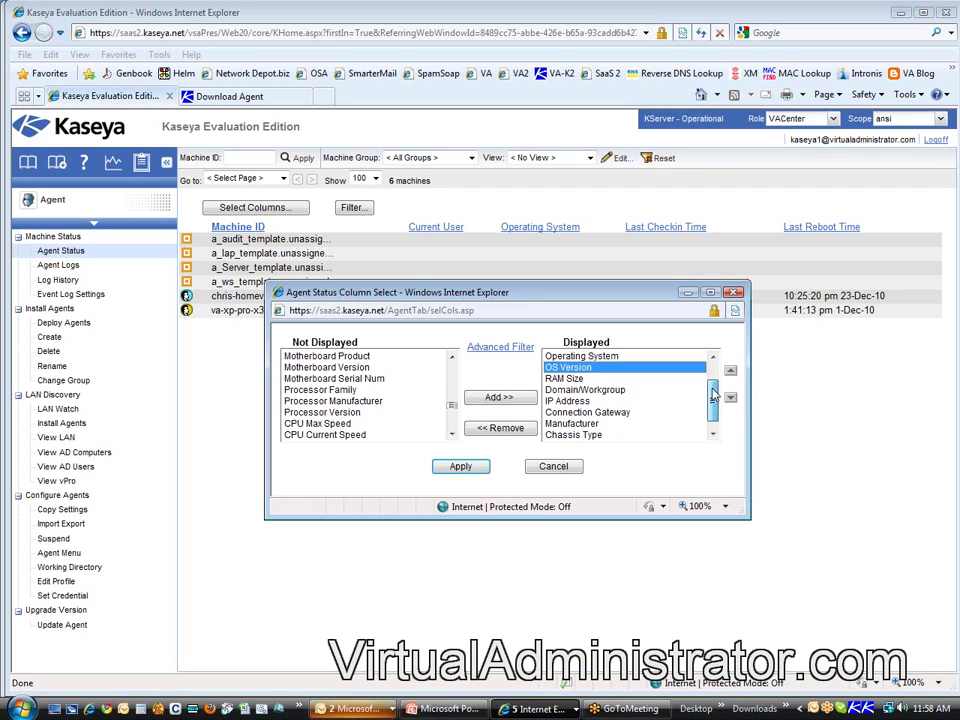
pyautogui.click(462, 467)
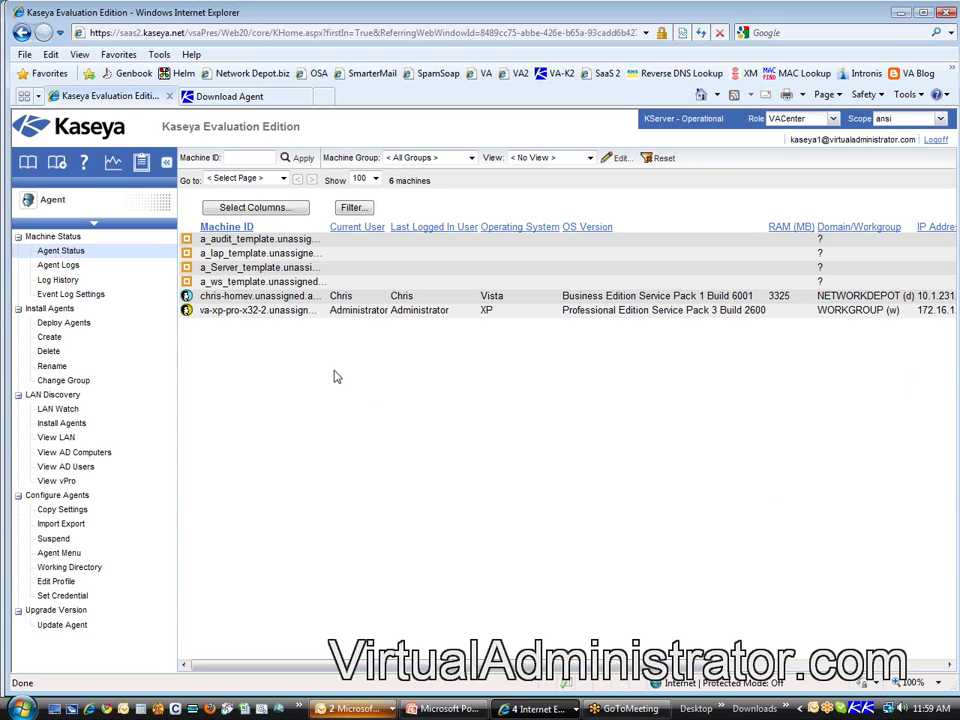
# - Highlight the new last logged-in user value alongside the current user value
pyautogui.click(352, 230)
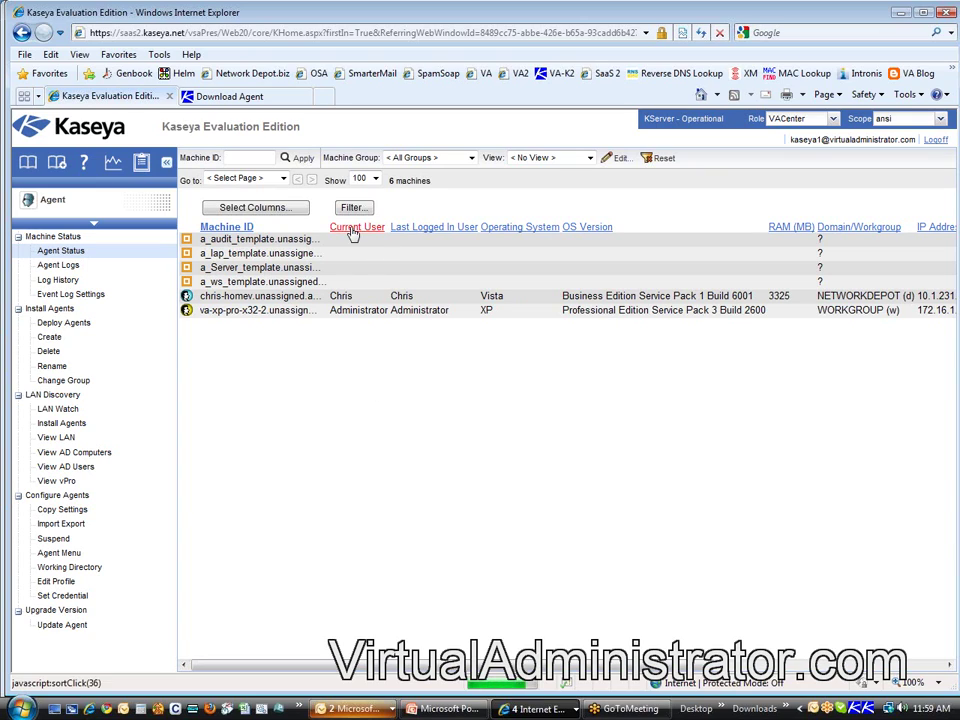
pyautogui.doubleClick(401, 296)
pyautogui.moveTo(401, 296); pyautogui.dragTo(391, 305)
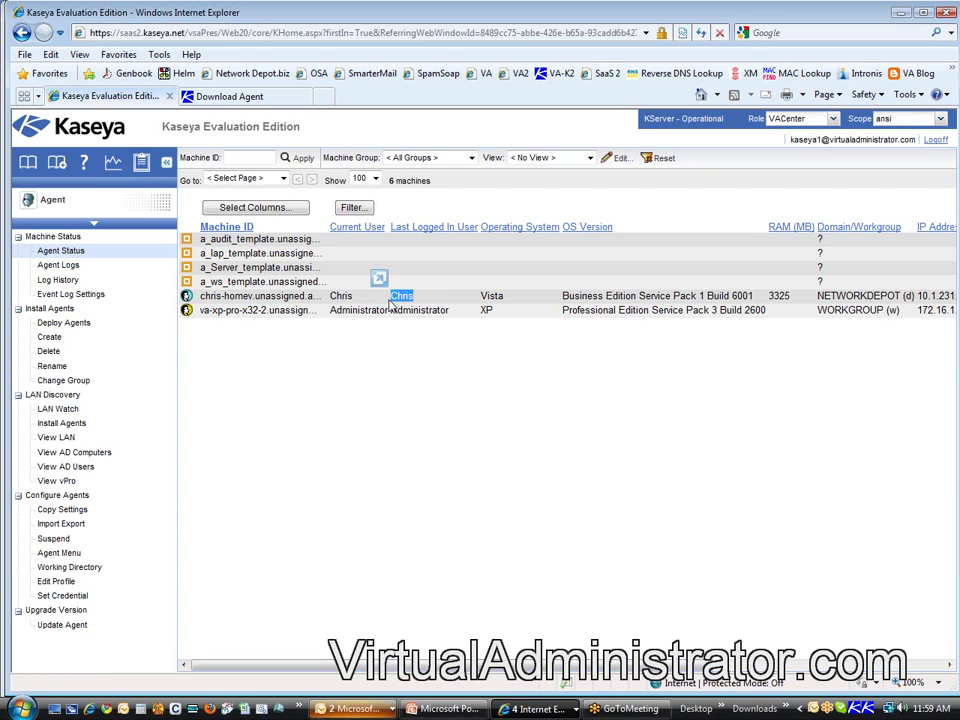
pyautogui.doubleClick(341, 295)
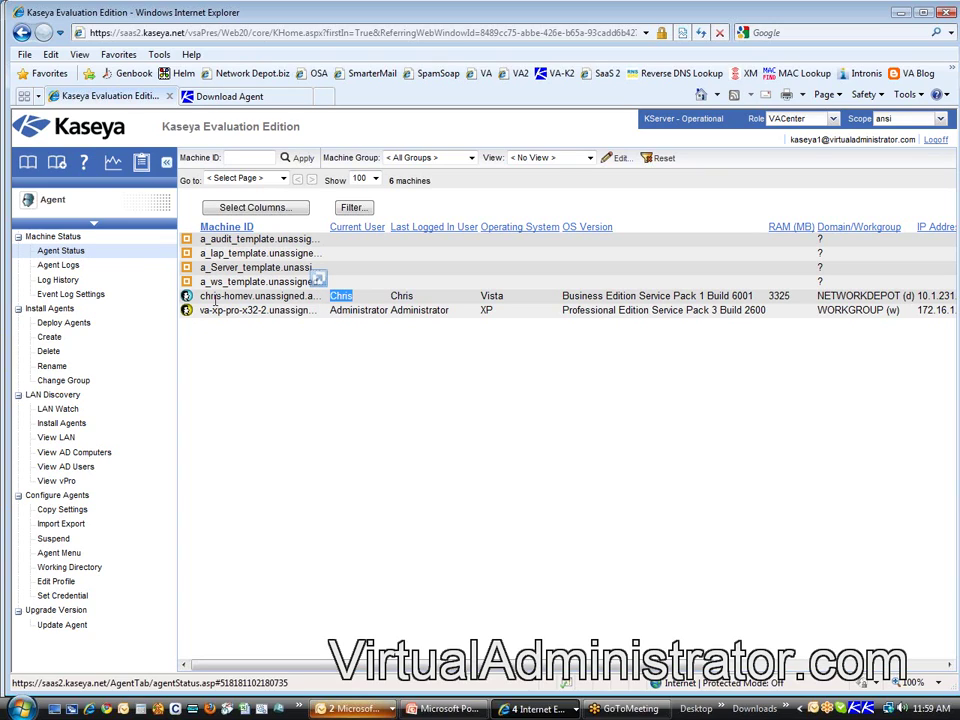
pyautogui.moveTo(206, 296); pyautogui.dragTo(425, 305)
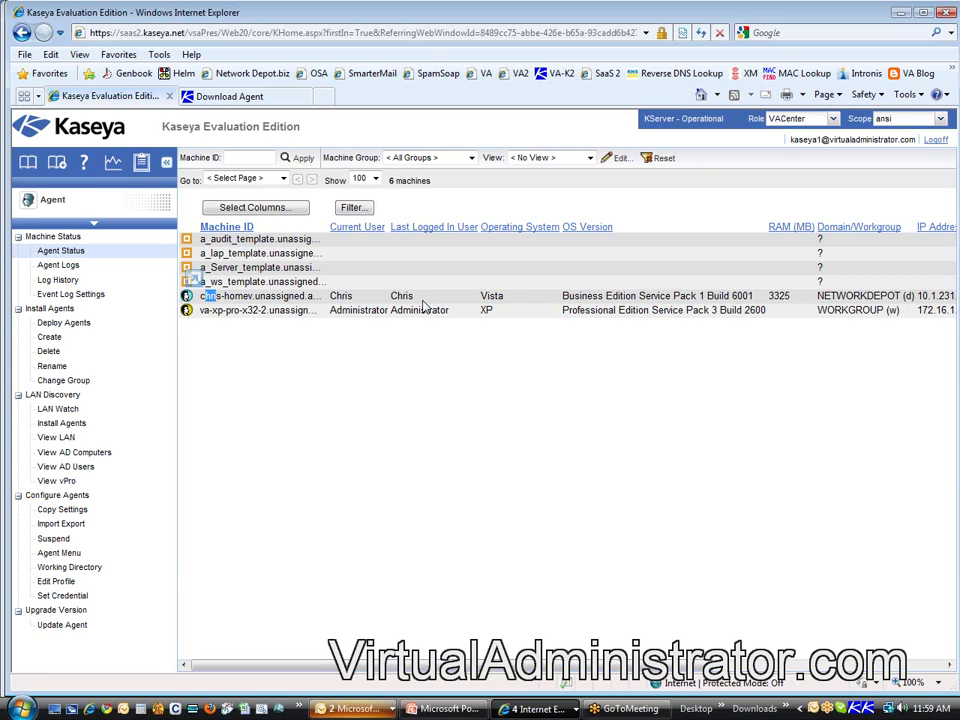
# - Highlight the Vista and XP operating systems, OS version text and the 3325 MB RAM value
pyautogui.moveTo(424, 309); pyautogui.dragTo(491, 309)
pyautogui.moveTo(558, 302); pyautogui.dragTo(704, 295)
pyautogui.click(490, 308)
pyautogui.doubleClick(490, 309)
pyautogui.moveTo(490, 310); pyautogui.dragTo(700, 310)
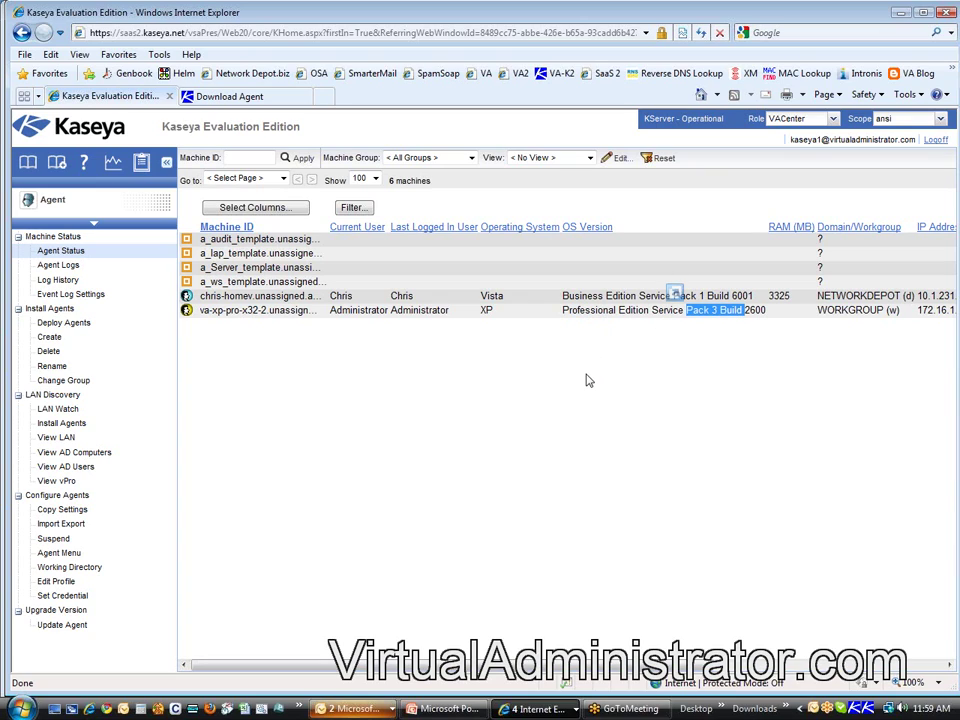
pyautogui.doubleClick(779, 296)
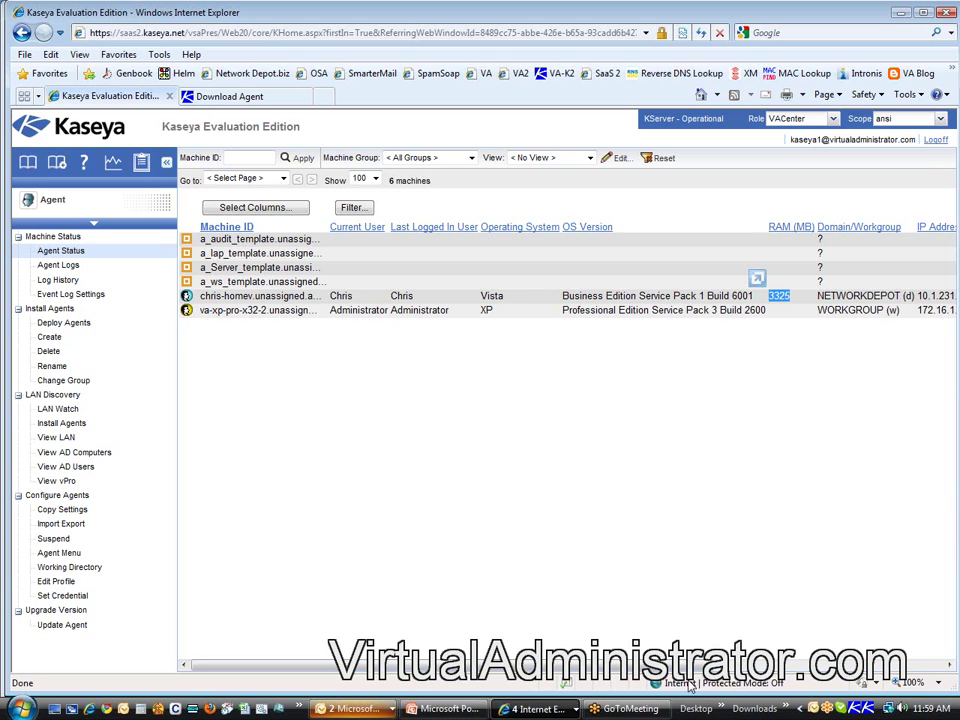
pyautogui.moveTo(460, 665); pyautogui.dragTo(660, 453)
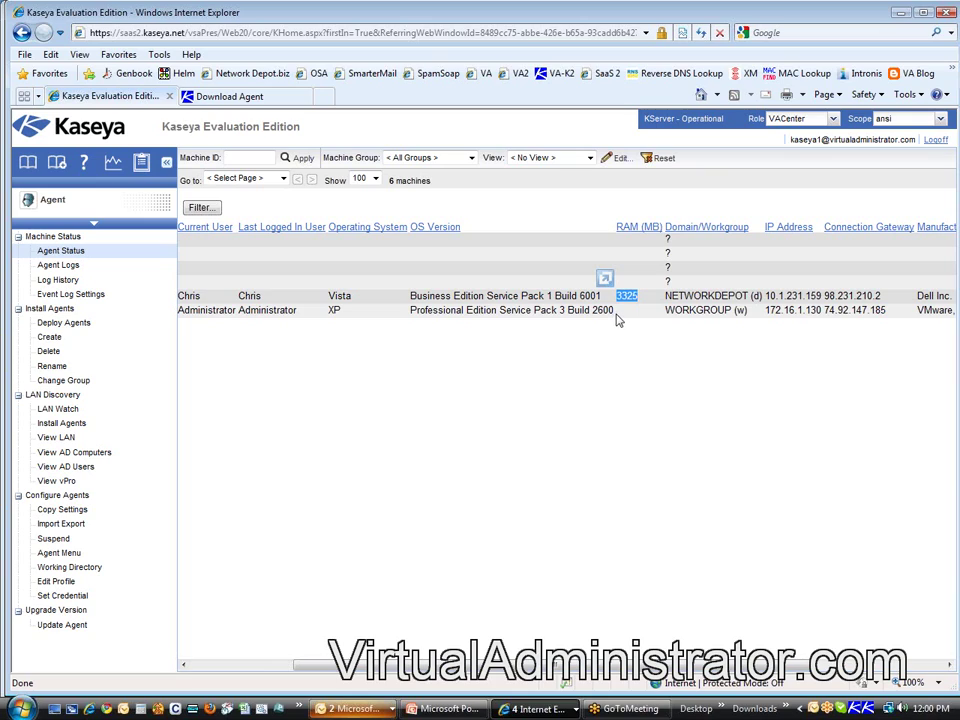
pyautogui.doubleClick(688, 296)
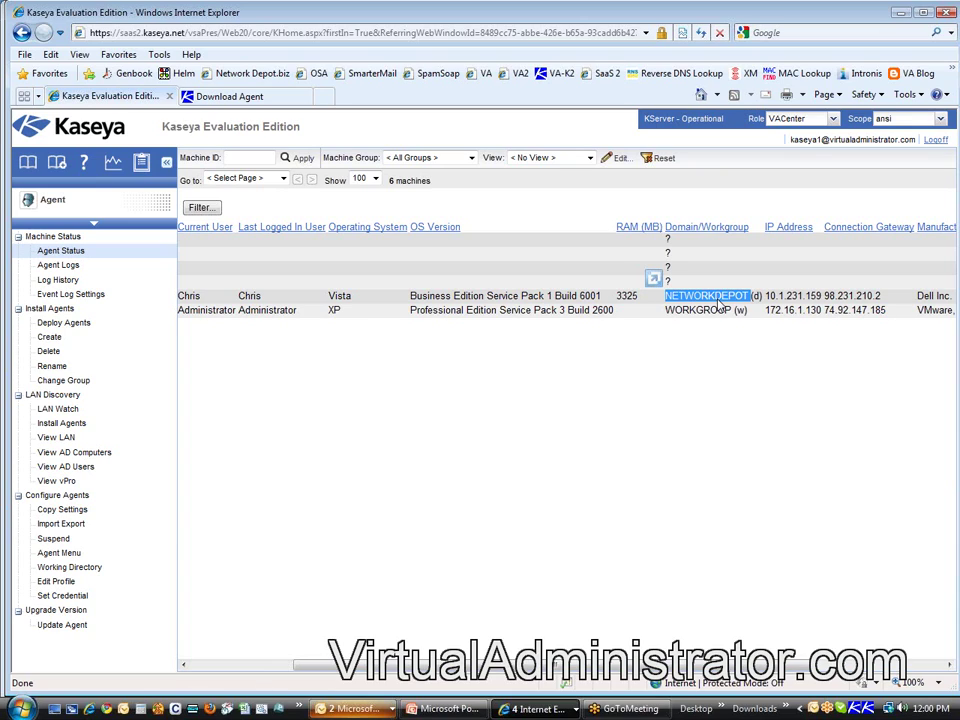
pyautogui.click(765, 305)
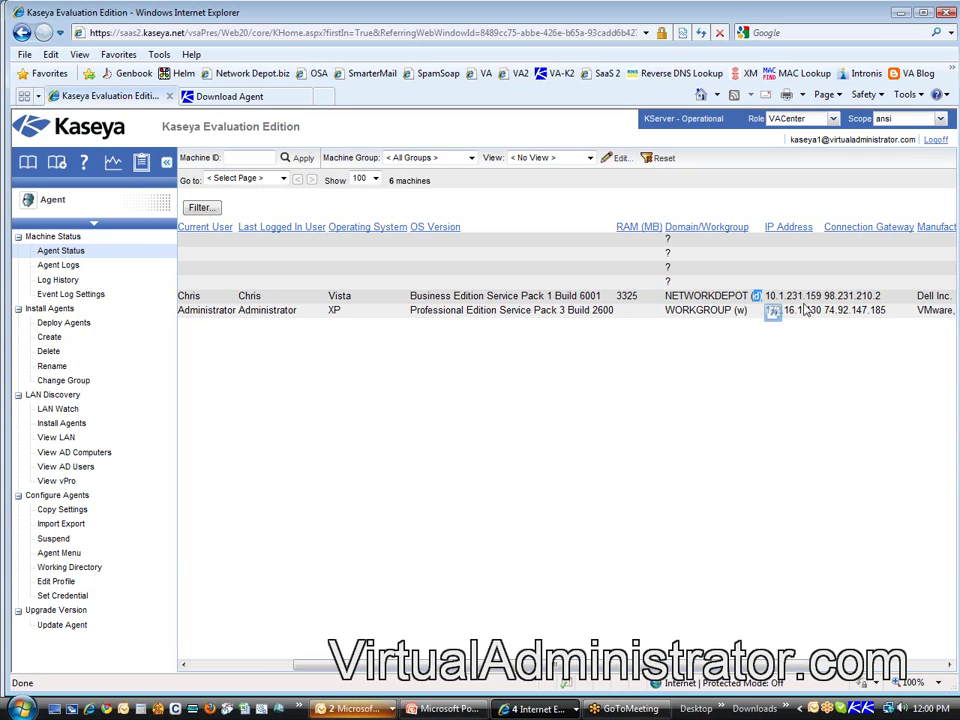
pyautogui.moveTo(822, 296); pyautogui.dragTo(765, 296)
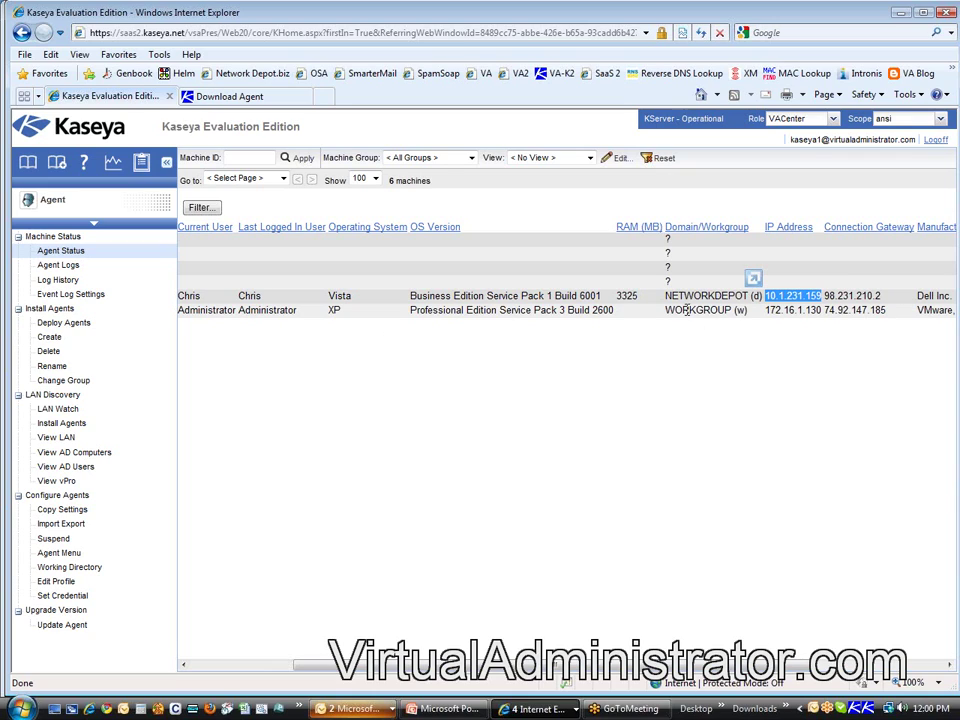
pyautogui.moveTo(665, 311); pyautogui.dragTo(747, 311)
pyautogui.moveTo(887, 311); pyautogui.dragTo(826, 314)
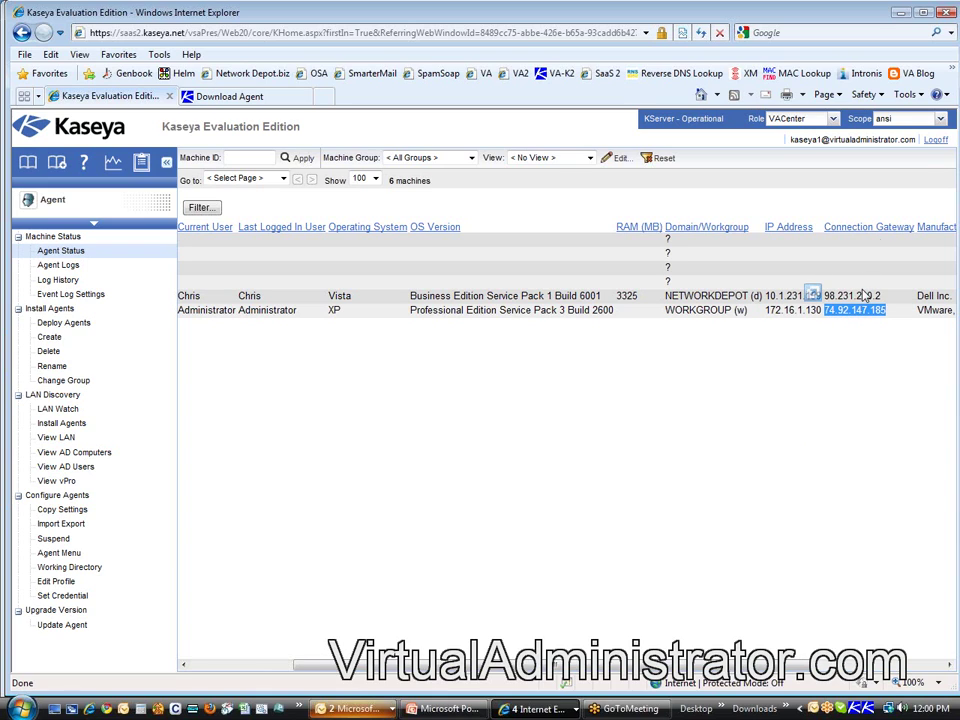
pyautogui.moveTo(765, 665); pyautogui.dragTo(862, 665)
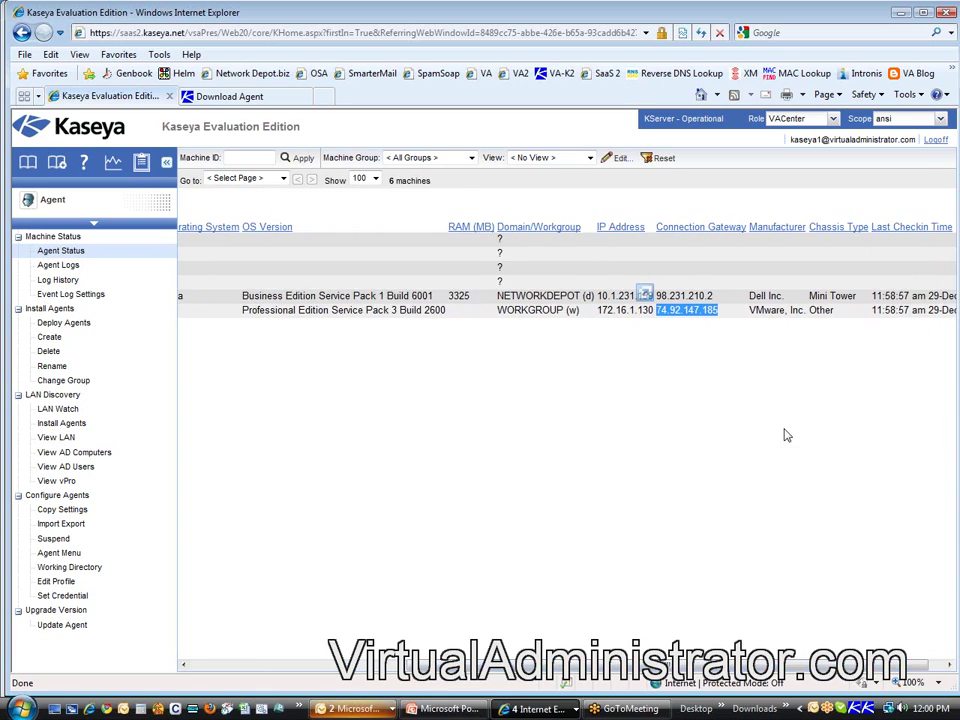
pyautogui.moveTo(809, 296); pyautogui.dragTo(858, 298)
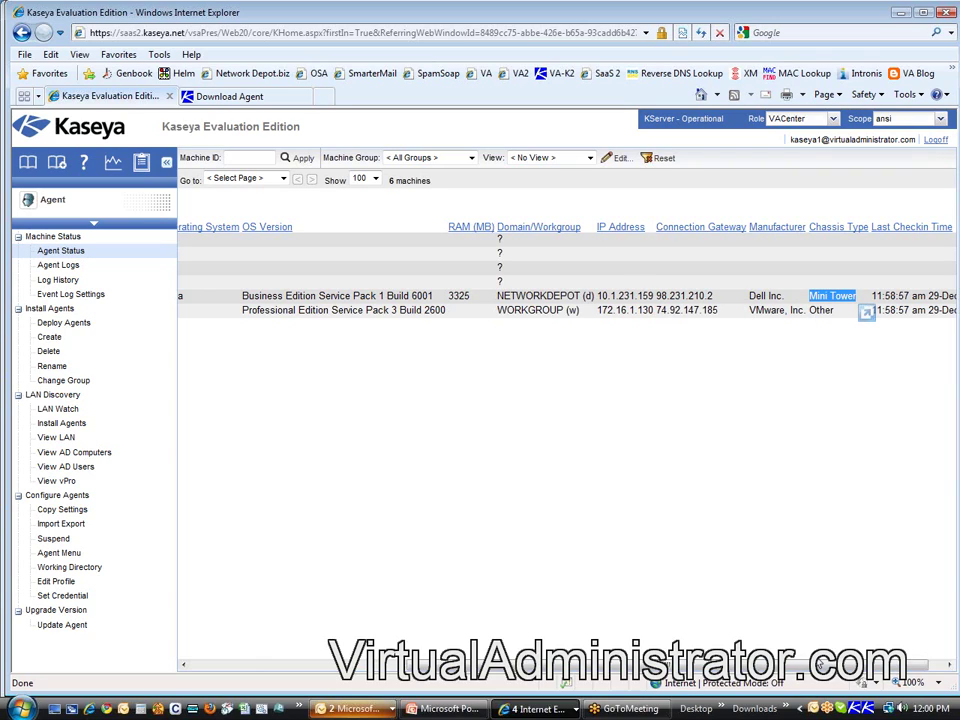
pyautogui.click(821, 311)
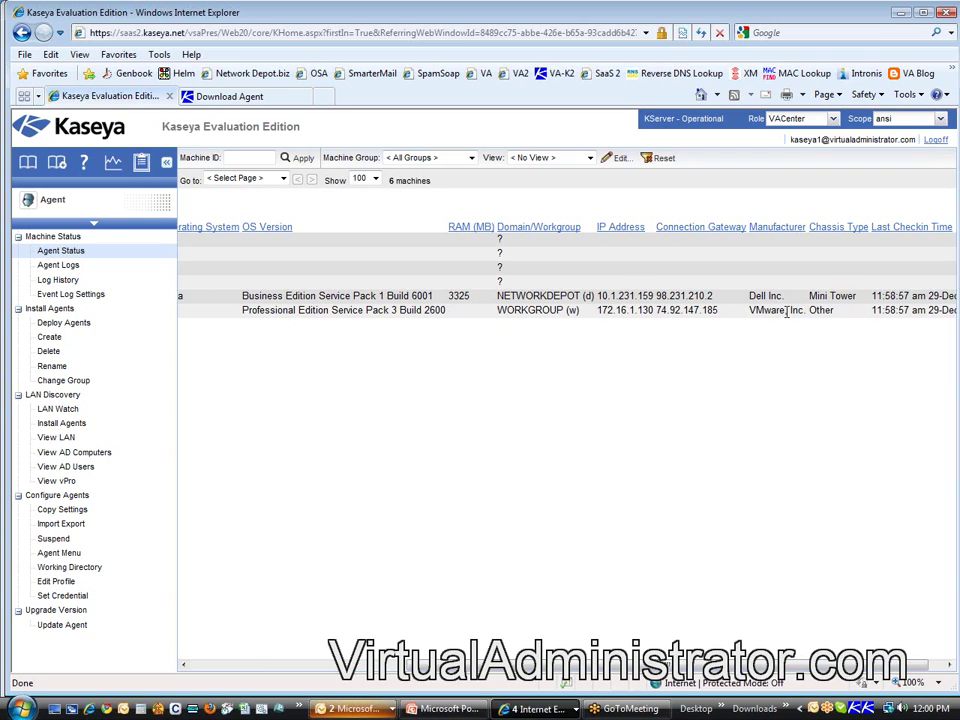
pyautogui.moveTo(820, 310); pyautogui.dragTo(834, 311)
pyautogui.moveTo(810, 296); pyautogui.dragTo(856, 296)
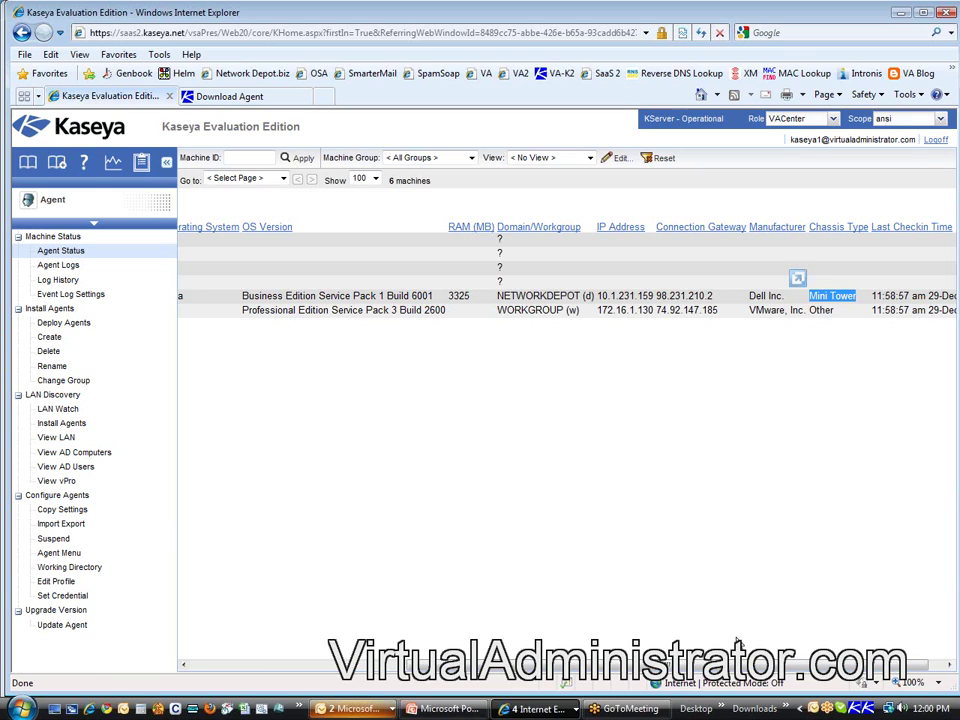
pyautogui.moveTo(770, 665); pyautogui.dragTo(460, 665)
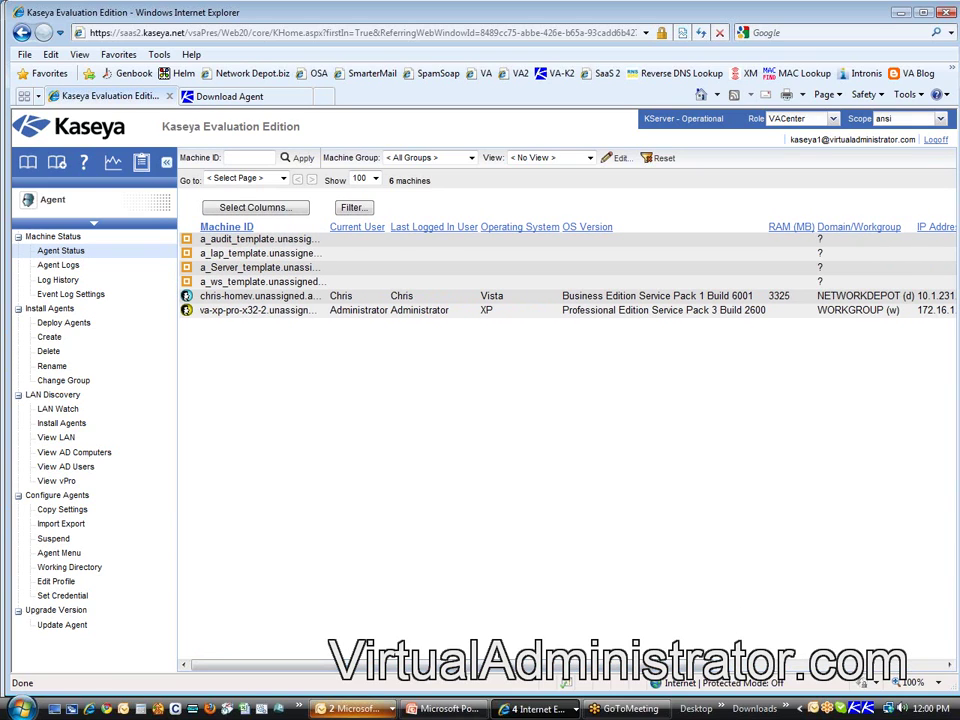